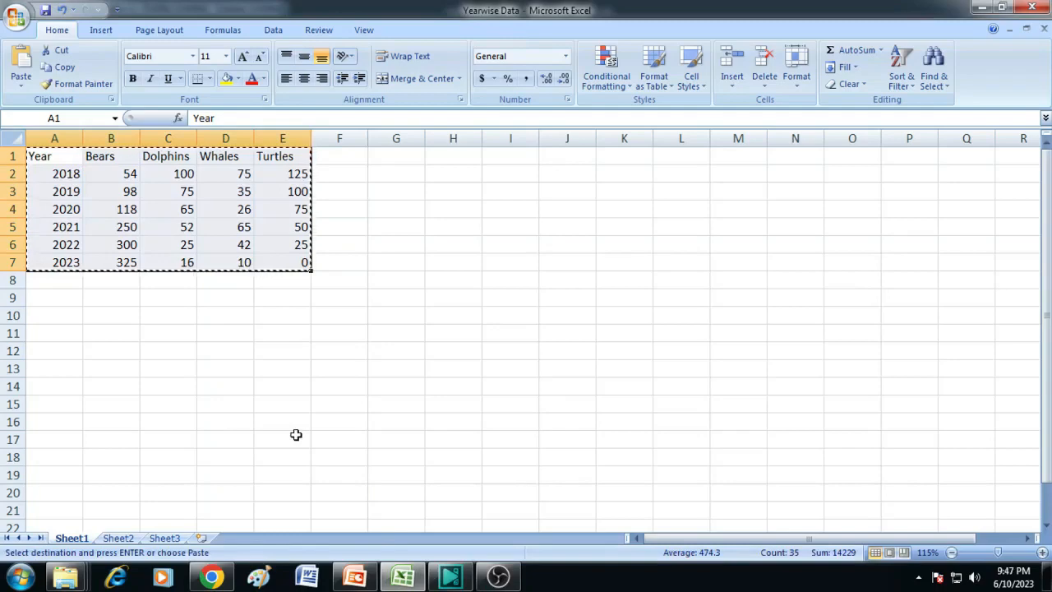
Launch Origin 2019b 64Bit and wait for its empty workbook
{"action": "key", "text": "super"}
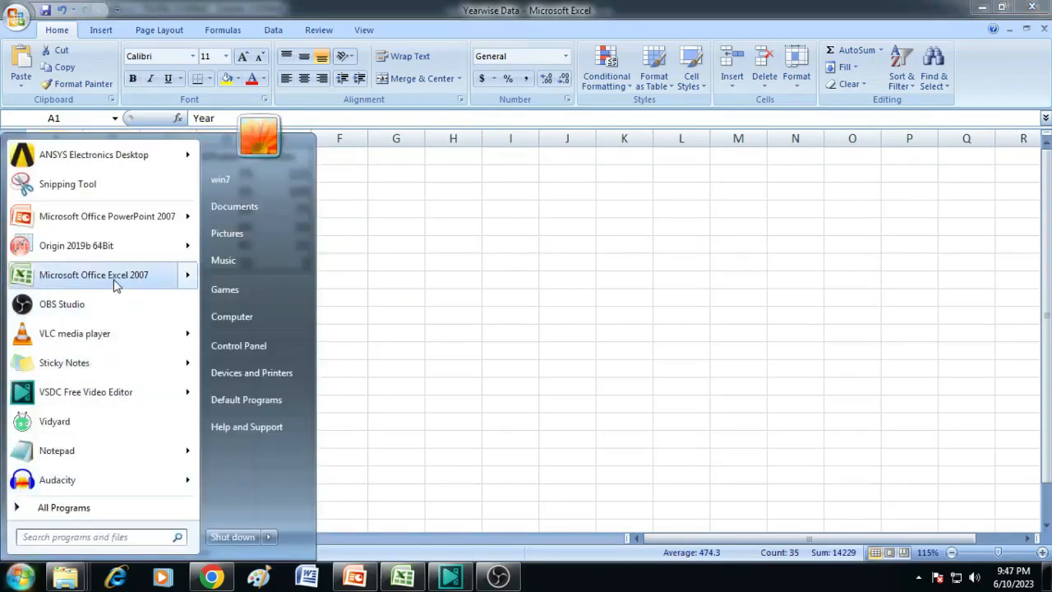
{"action": "left_click", "coordinate": [129, 247]}
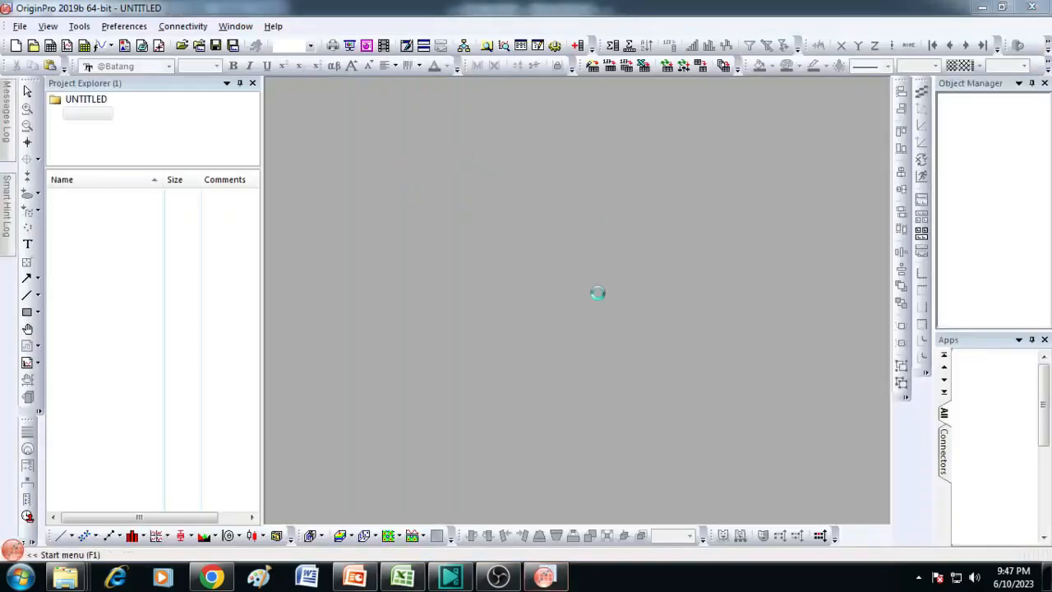
{"action": "left_click", "coordinate": [672, 323]}
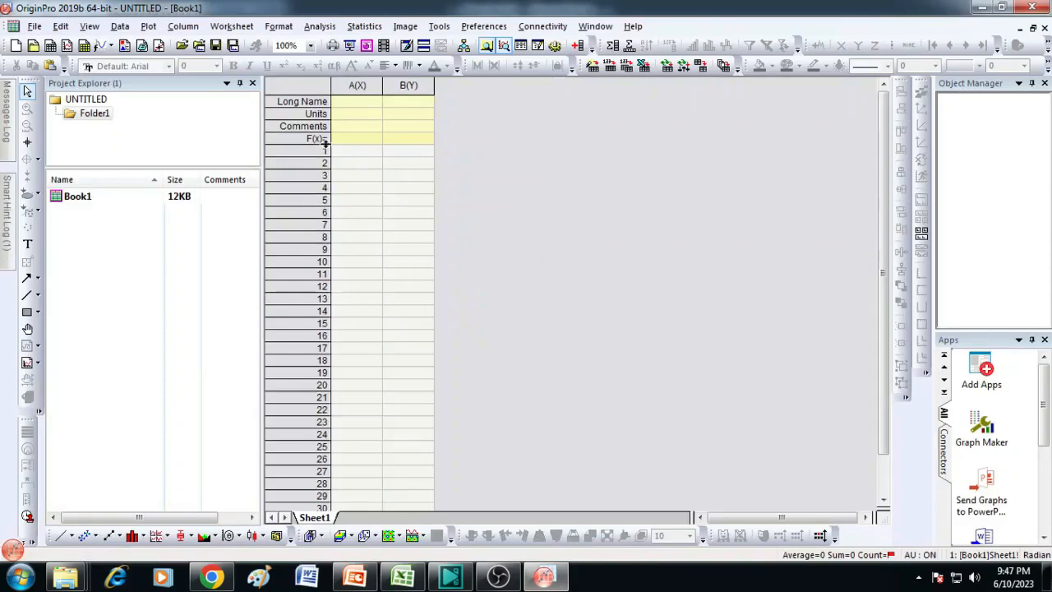
Remove the F(x)= label row from the worksheet
{"action": "left_click", "coordinate": [324, 140]}
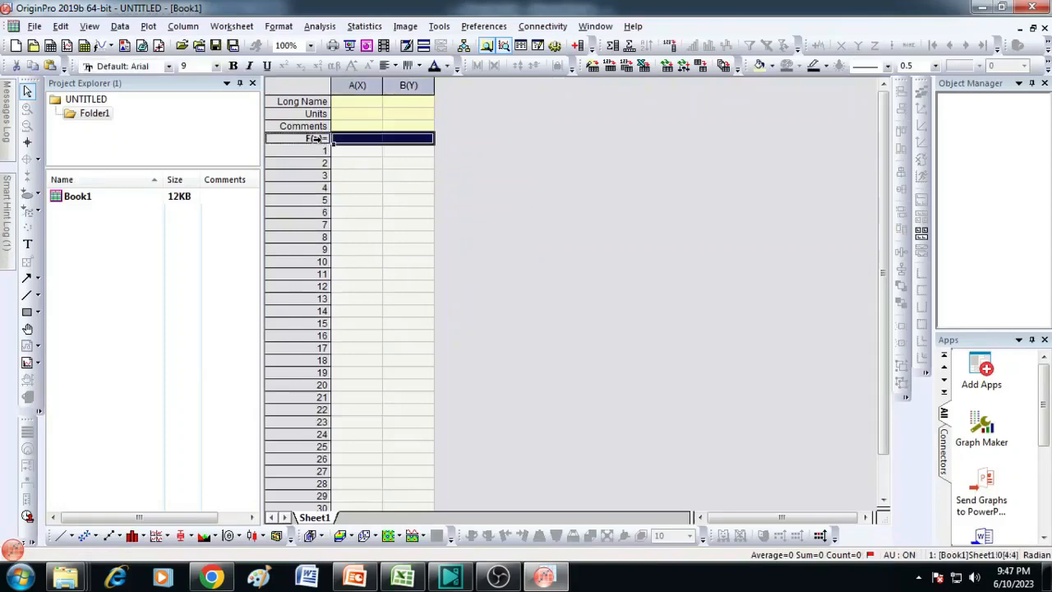
{"action": "right_click", "coordinate": [323, 142]}
{"action": "left_click", "coordinate": [370, 203]}
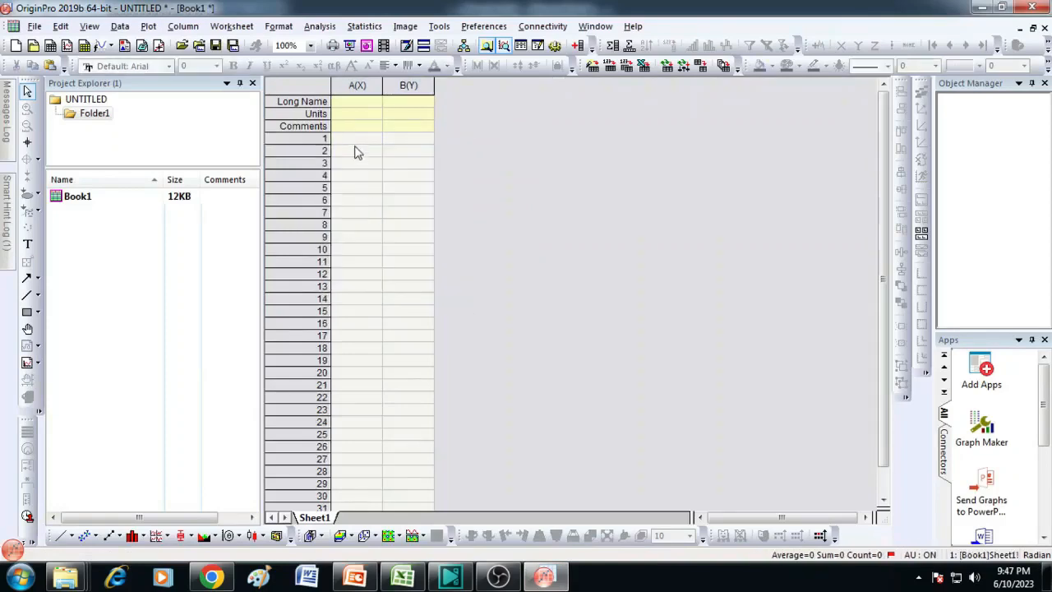
Paste the copied Excel table into the worksheet starting at column A's Comments cell, so the headers fill the Comments row
{"action": "left_click", "coordinate": [359, 126]}
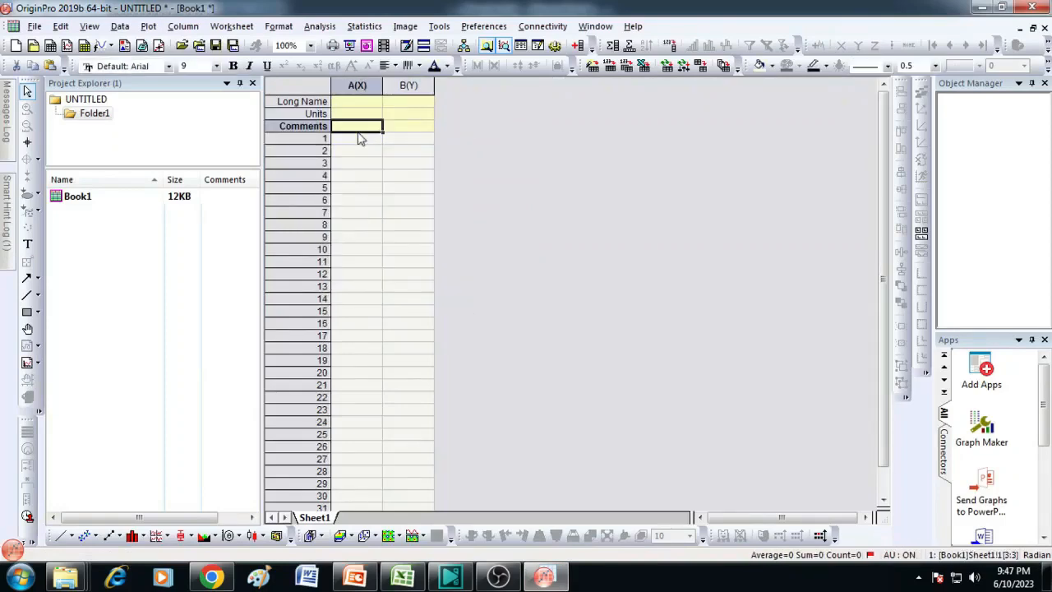
{"action": "key", "text": "ctrl+v"}
{"action": "left_click", "coordinate": [658, 162]}
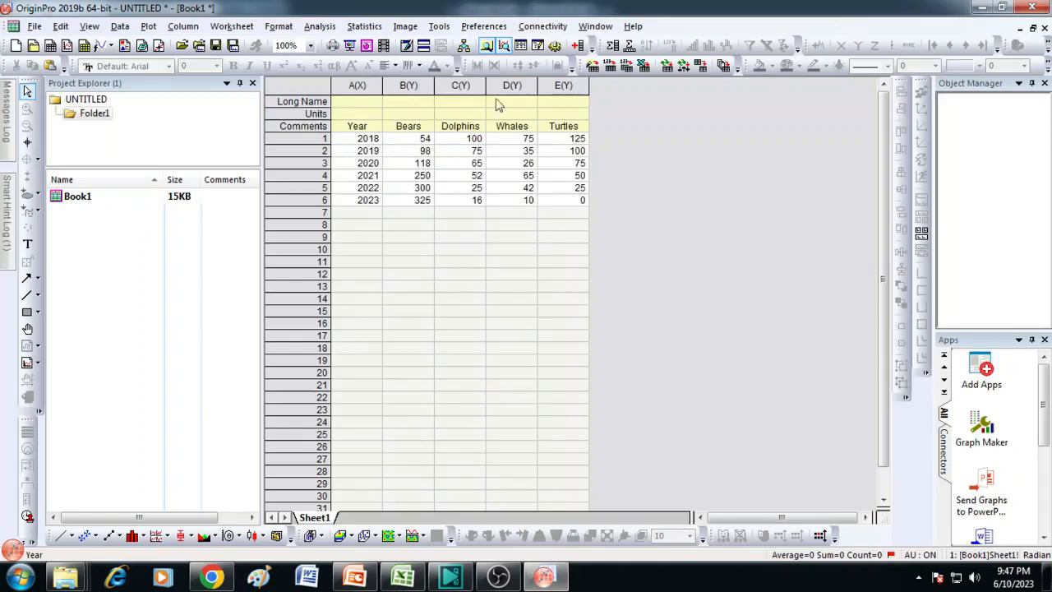
Plot the entire worksheet as a Column + Label graph and move its legend to the empty area above the 2018–2020 bars
{"action": "left_click", "coordinate": [315, 85]}
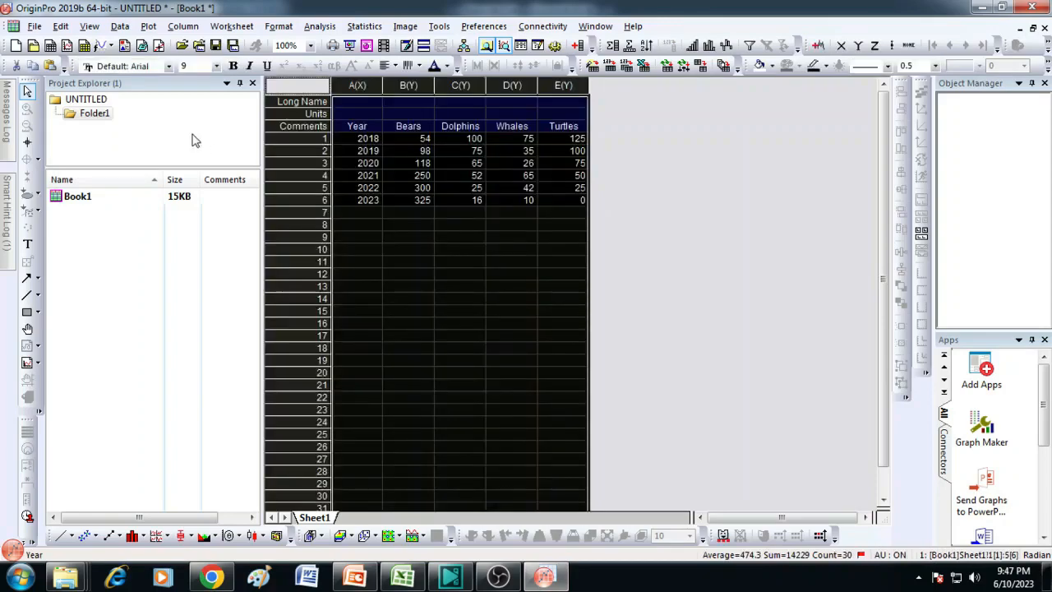
{"action": "left_click", "coordinate": [148, 26]}
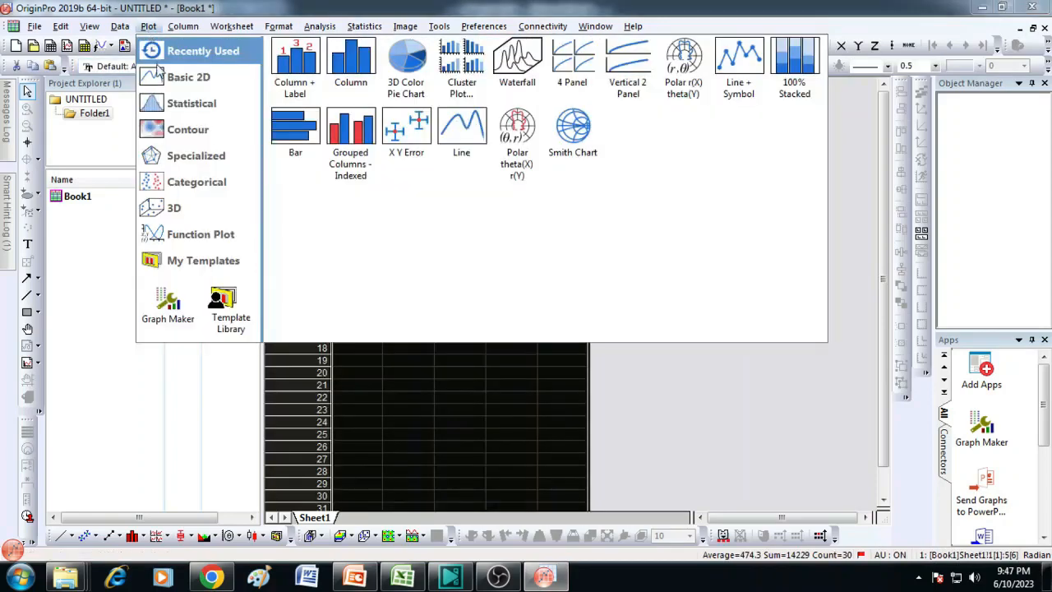
{"action": "mouse_move", "coordinate": [204, 75]}
{"action": "mouse_move", "coordinate": [201, 52]}
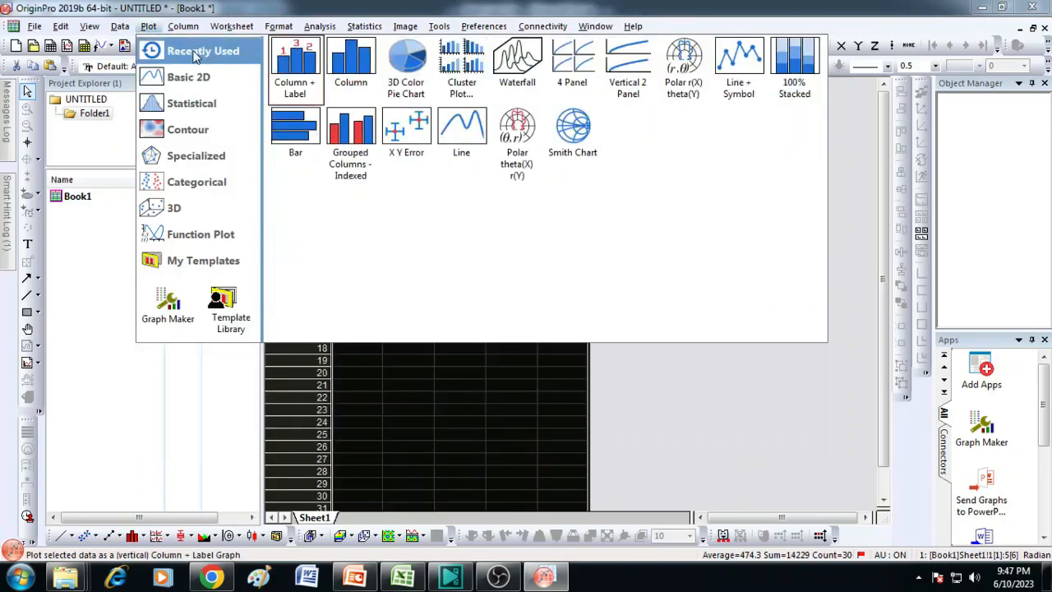
{"action": "left_click", "coordinate": [295, 59]}
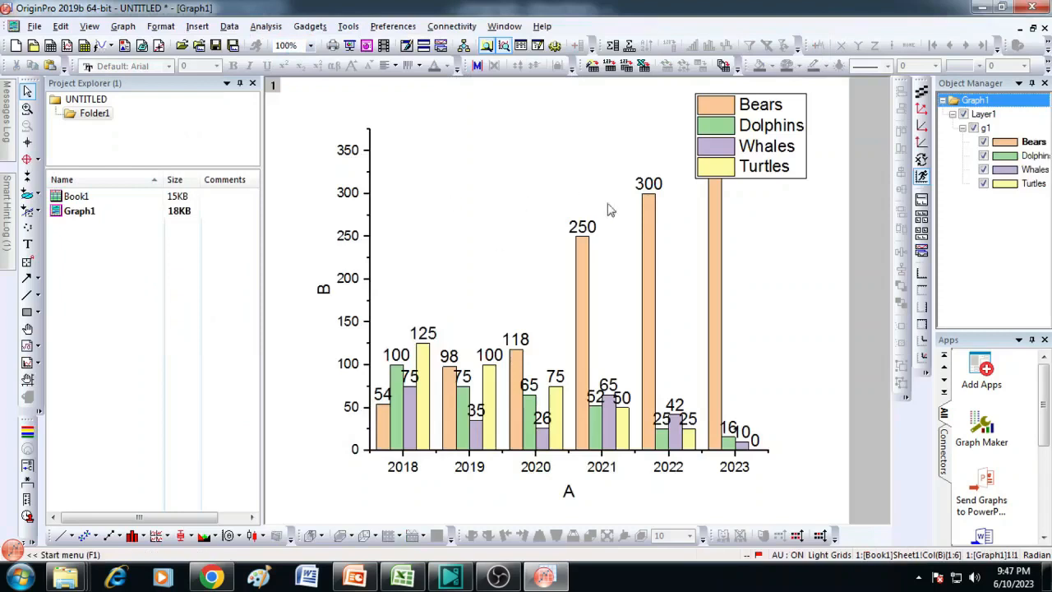
{"action": "left_click_drag", "start_coordinate": [747, 122], "coordinate": [491, 189]}
{"action": "left_click", "coordinate": [752, 127]}
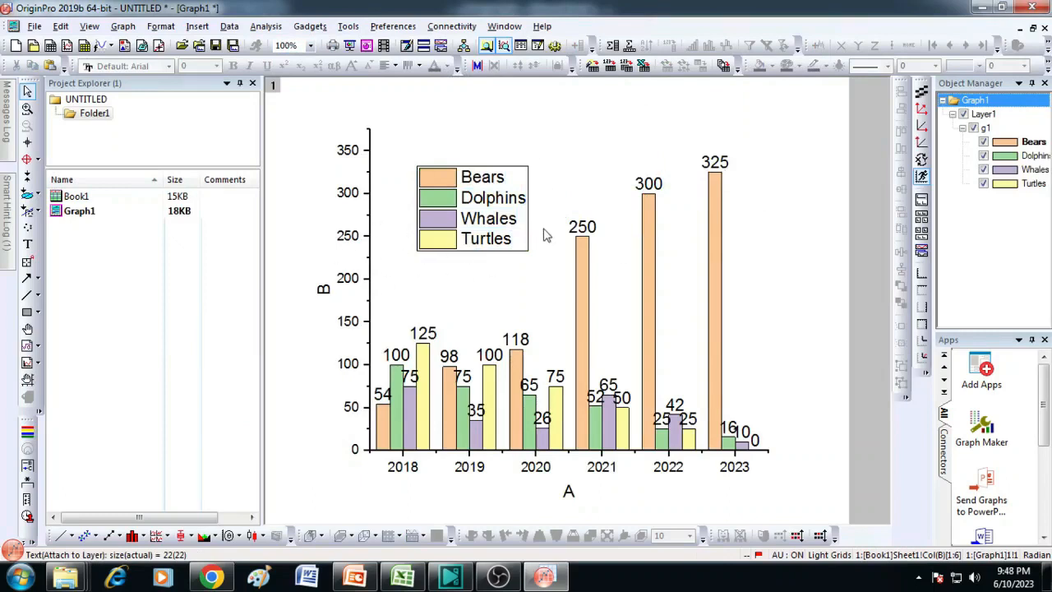
Change the graph's Y axis title to Population
{"action": "double_click", "coordinate": [325, 294]}
{"action": "double_click", "coordinate": [325, 294]}
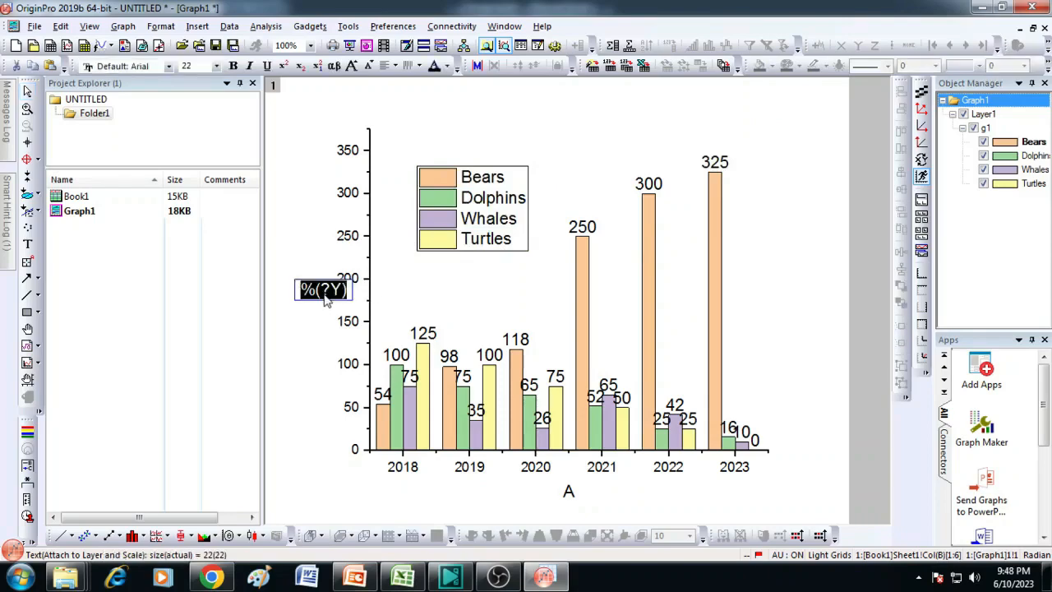
{"action": "type", "text": "Popula"}
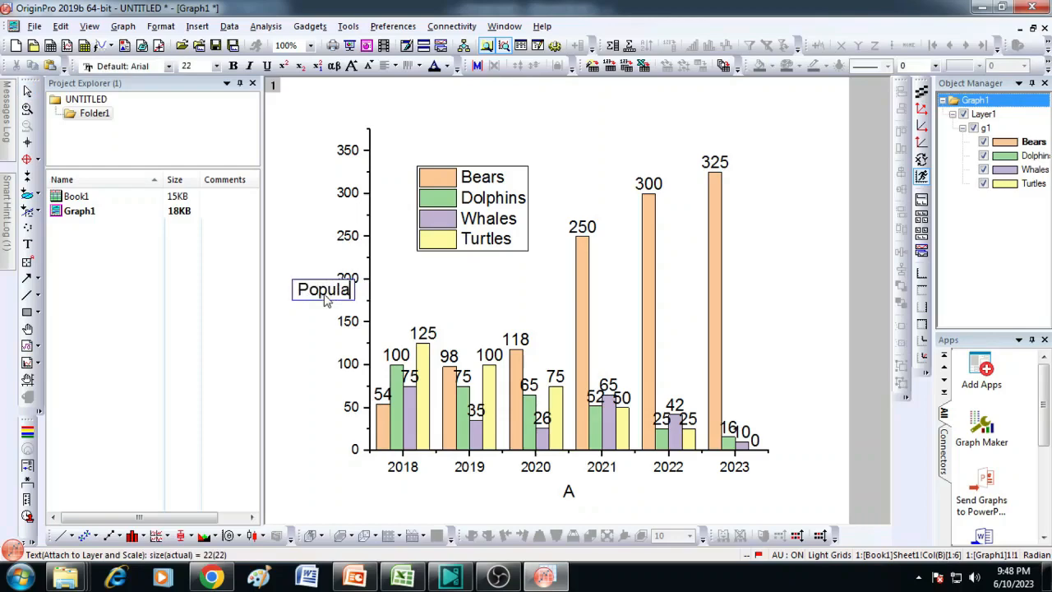
{"action": "type", "text": "tion"}
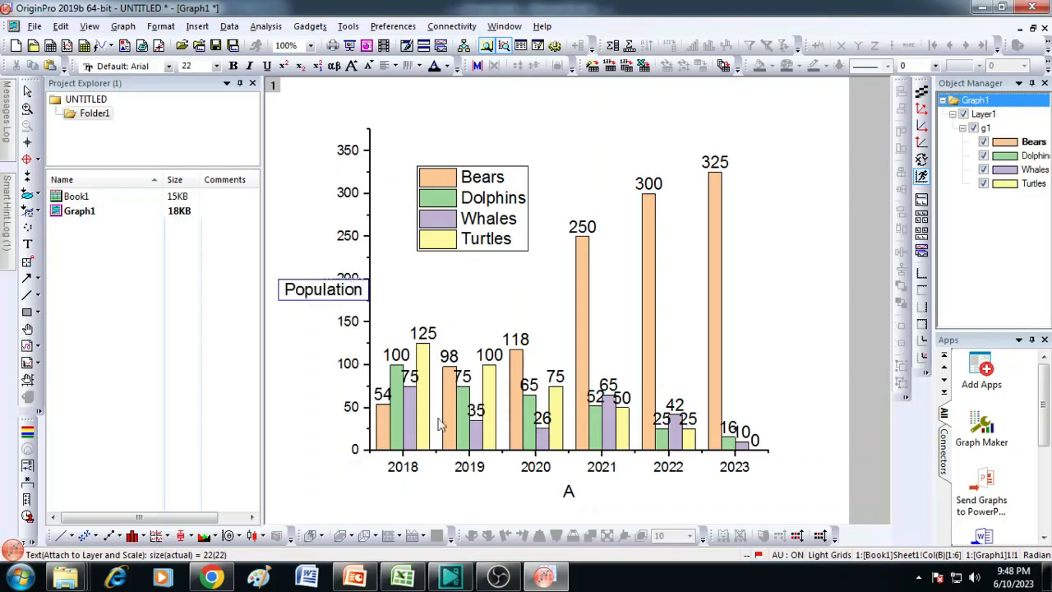
Change the graph's X axis title to Year
{"action": "left_click", "coordinate": [566, 494]}
{"action": "double_click", "coordinate": [567, 494]}
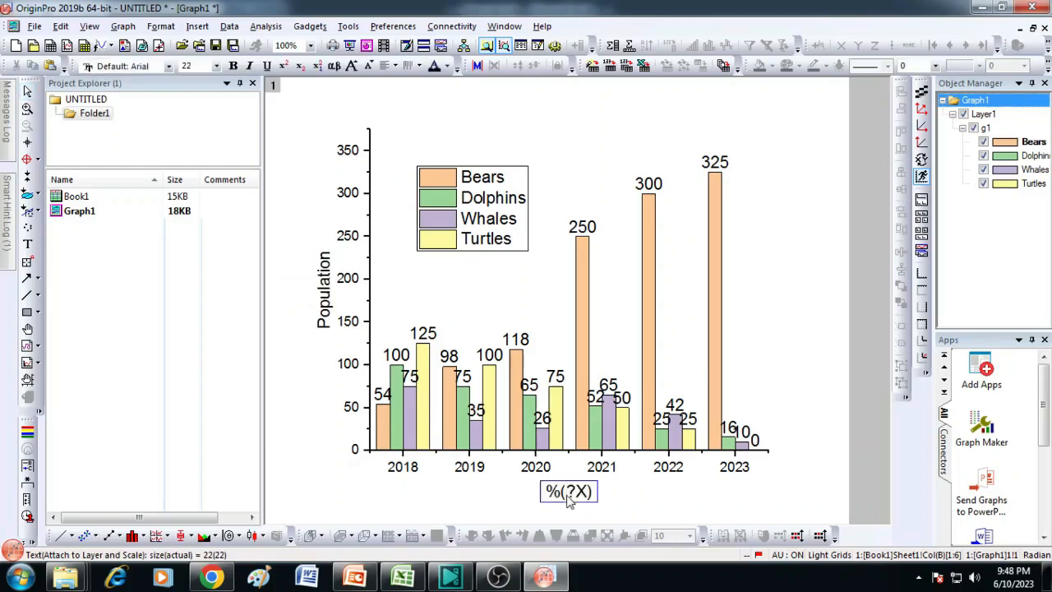
{"action": "key", "text": "ctrl+a"}
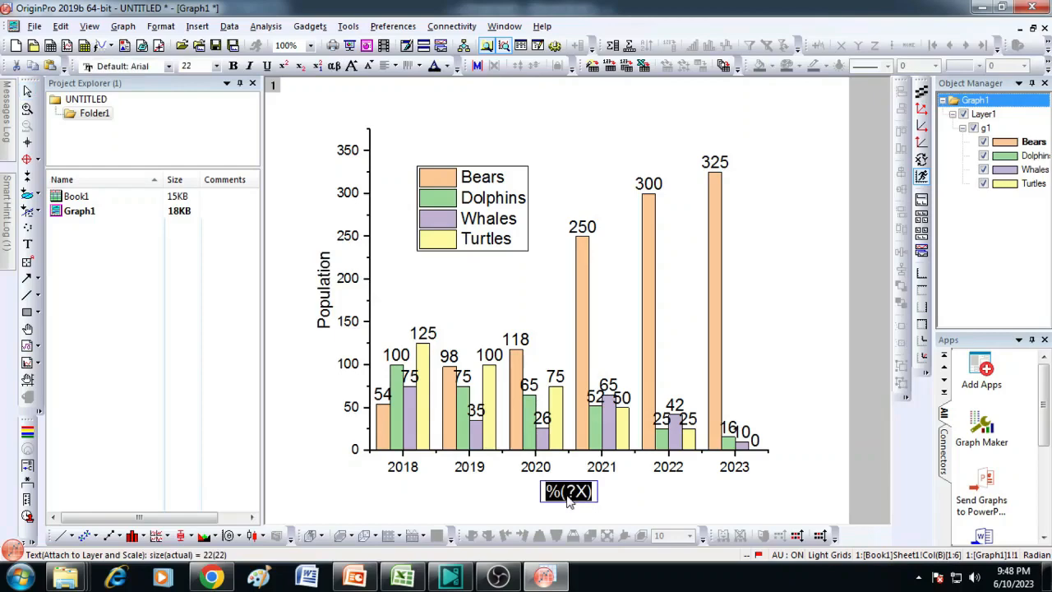
{"action": "type", "text": "Year"}
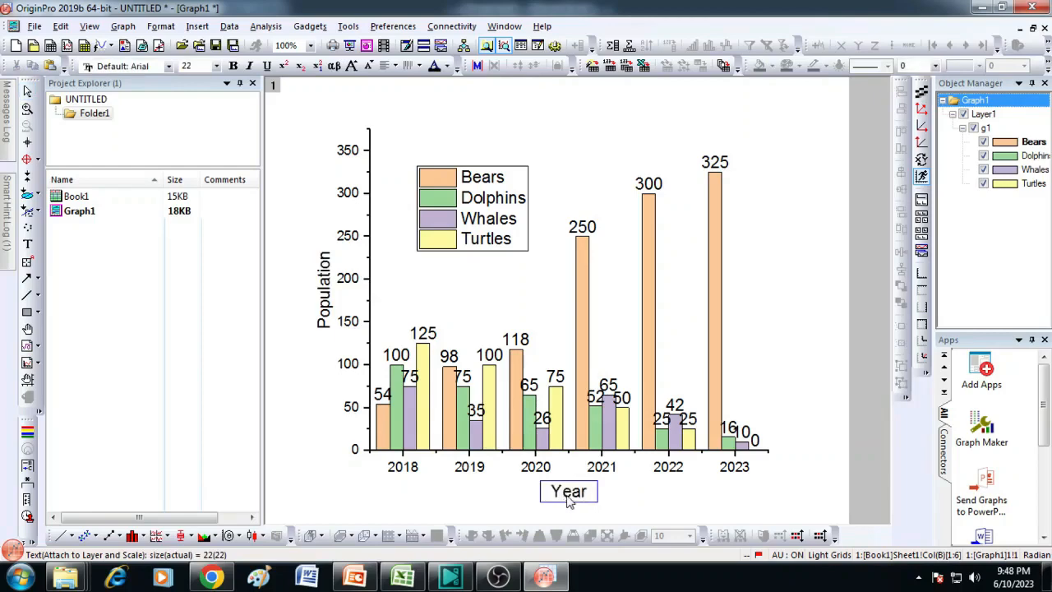
{"action": "left_click", "coordinate": [794, 278]}
Set the value labels above the bars to font size 15 and make them bold
{"action": "left_click", "coordinate": [731, 167]}
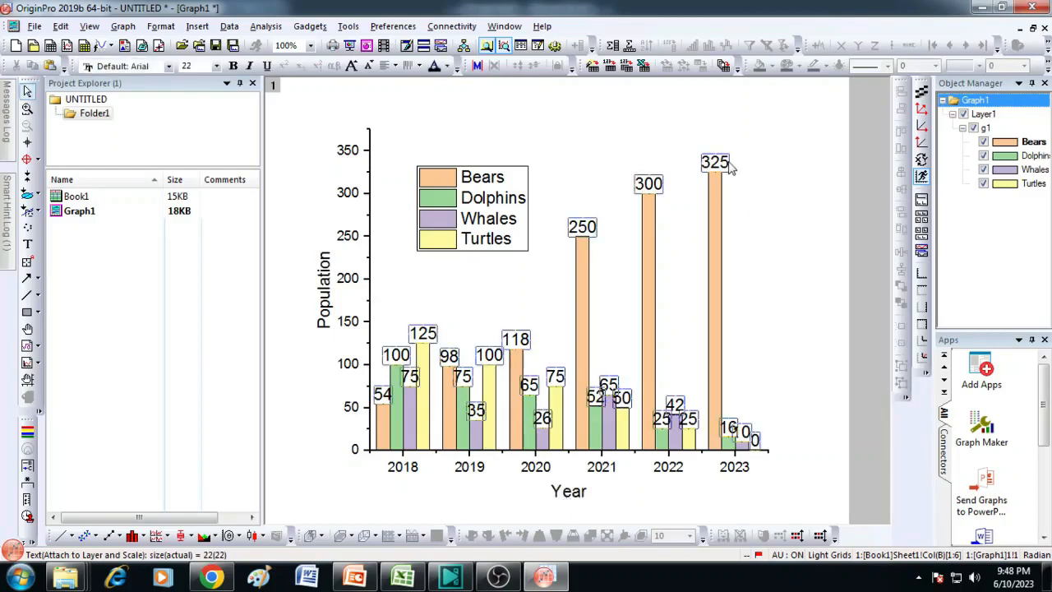
{"action": "left_click", "coordinate": [205, 66]}
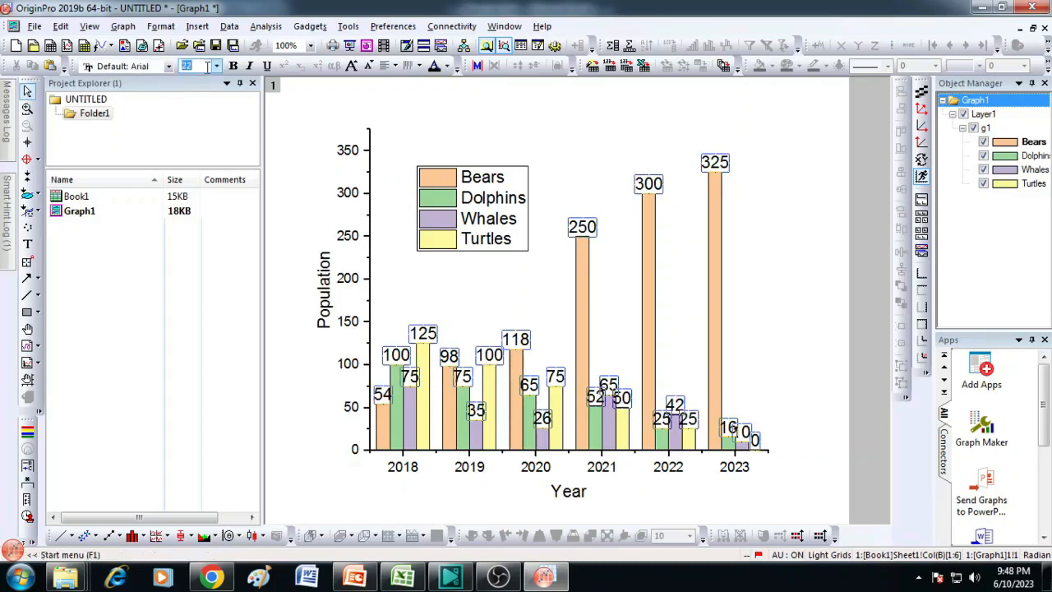
{"action": "key", "text": "Return"}
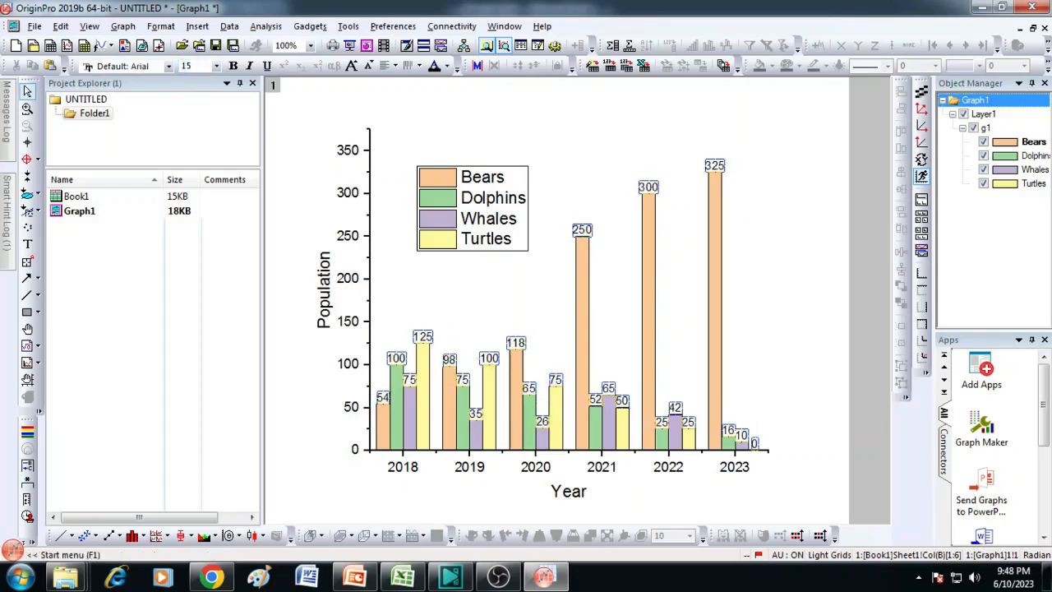
{"action": "left_click", "coordinate": [234, 66]}
{"action": "left_click", "coordinate": [742, 256]}
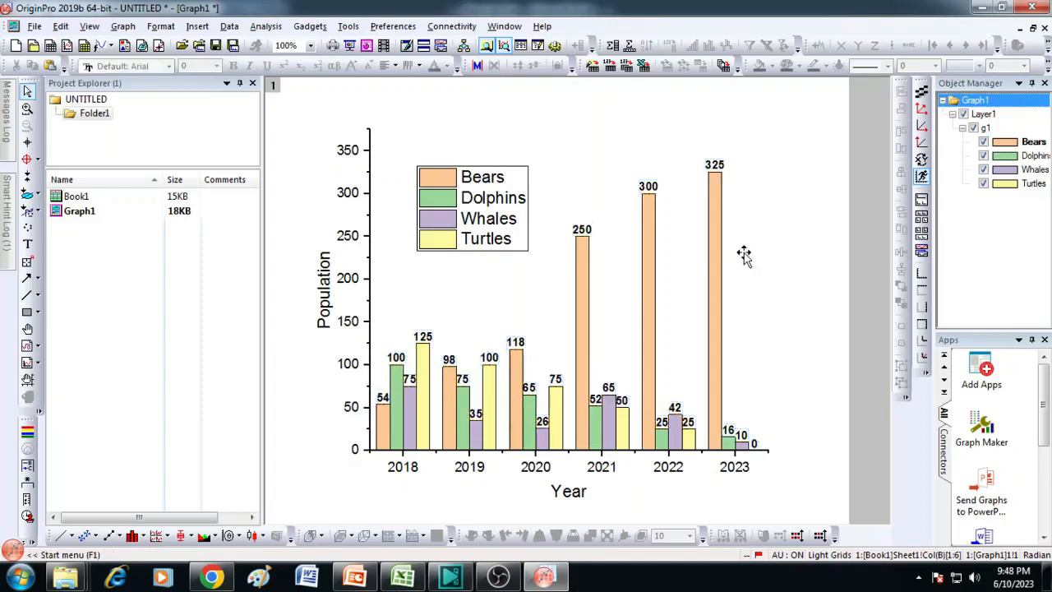
Set the font size of the Y axis tick labels to 15
{"action": "left_click", "coordinate": [354, 280]}
{"action": "left_click", "coordinate": [205, 67]}
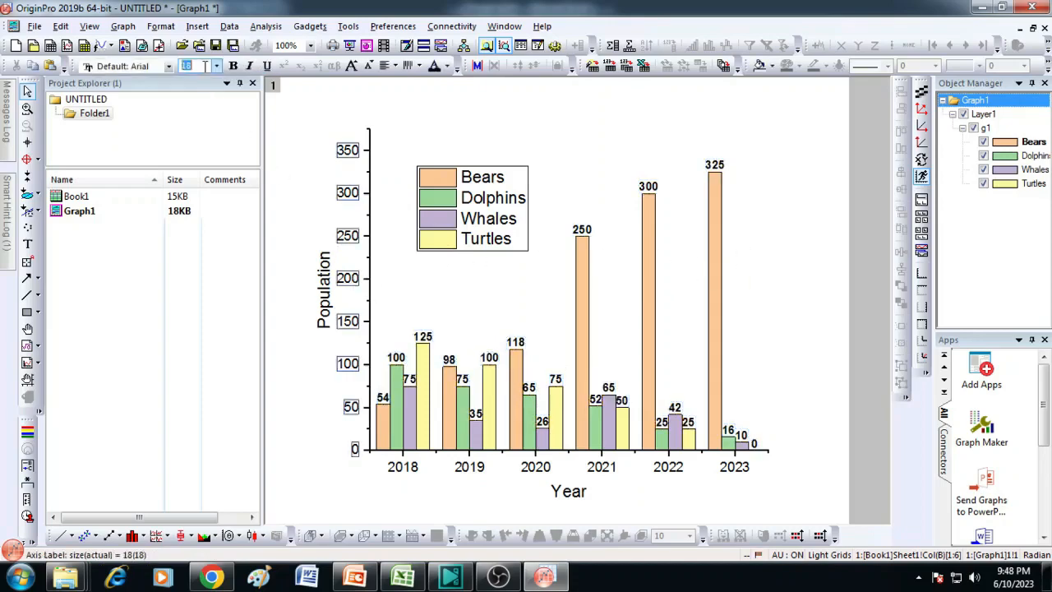
{"action": "type", "text": "15"}
{"action": "key", "text": "Return"}
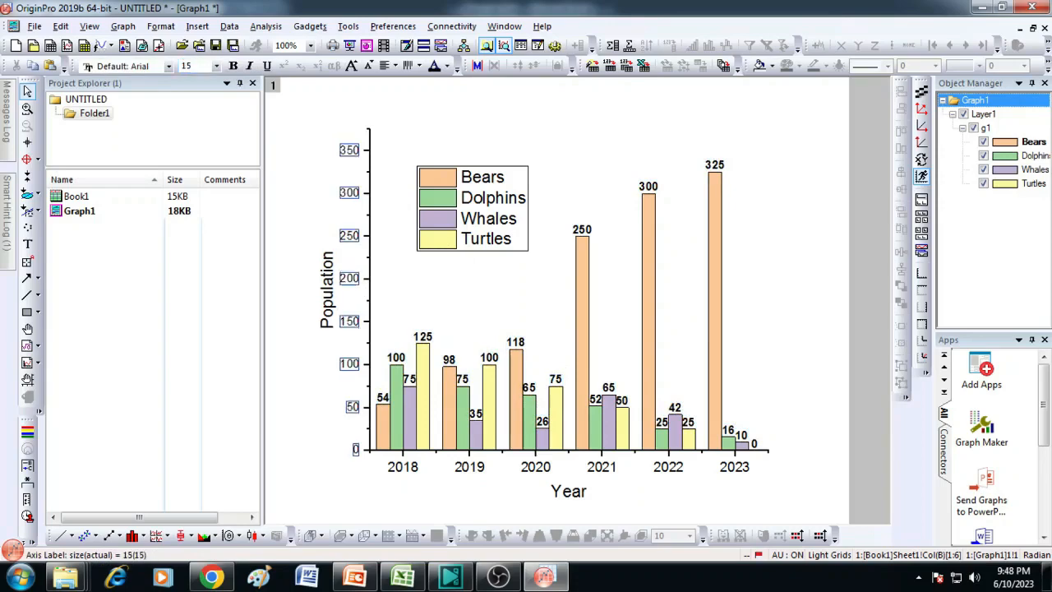
Set the font size of the year tick labels on the X axis to 15
{"action": "left_click", "coordinate": [414, 470]}
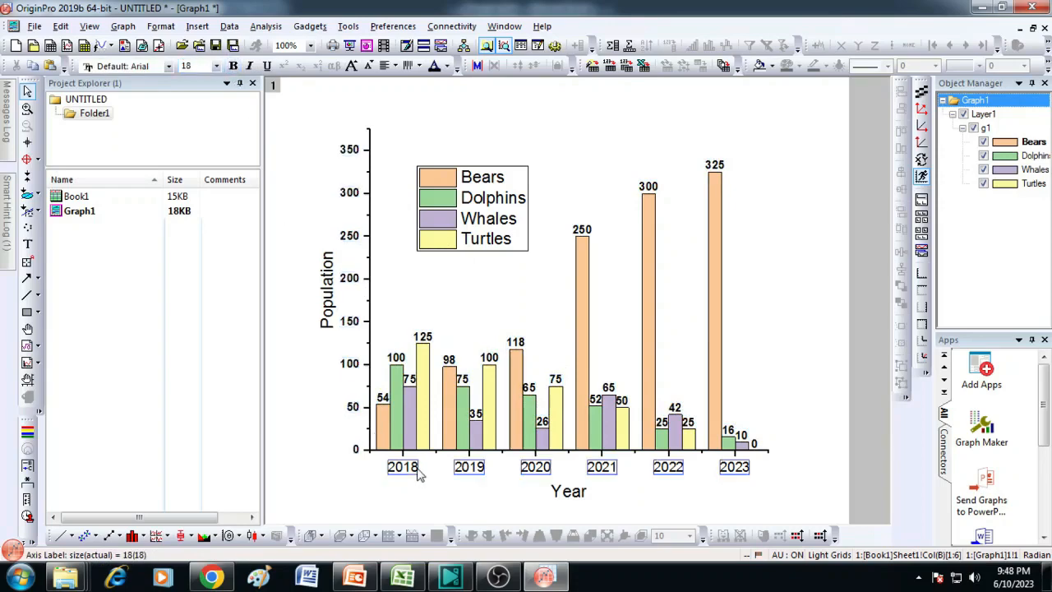
{"action": "left_click", "coordinate": [195, 67]}
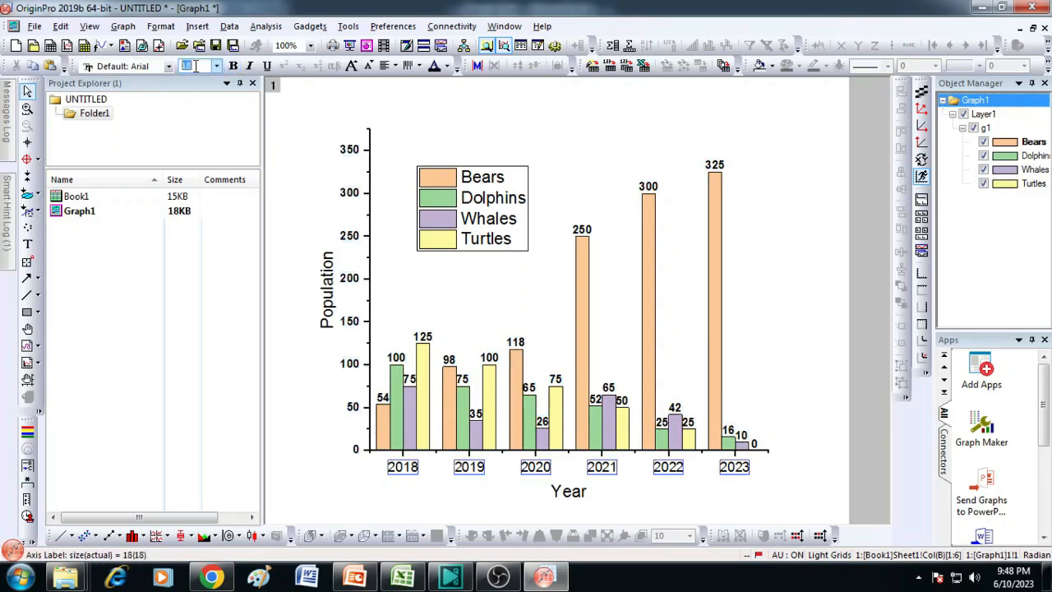
{"action": "type", "text": "15"}
{"action": "key", "text": "Return"}
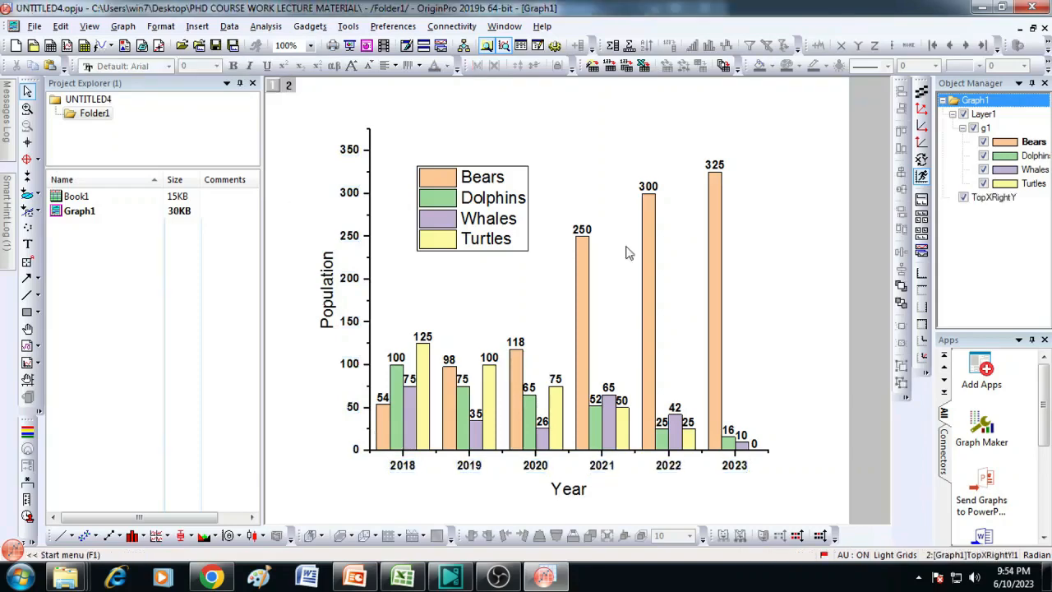
Add a linked Top-X Right-Y layer to the column graph's plotted layer
{"action": "left_click", "coordinate": [673, 240]}
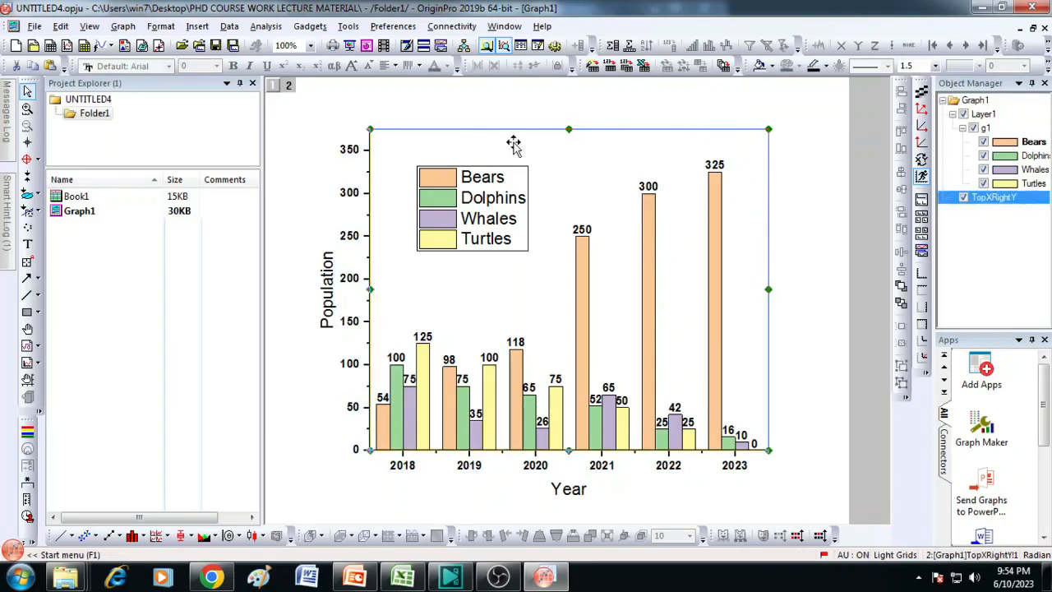
{"action": "left_click", "coordinate": [578, 279]}
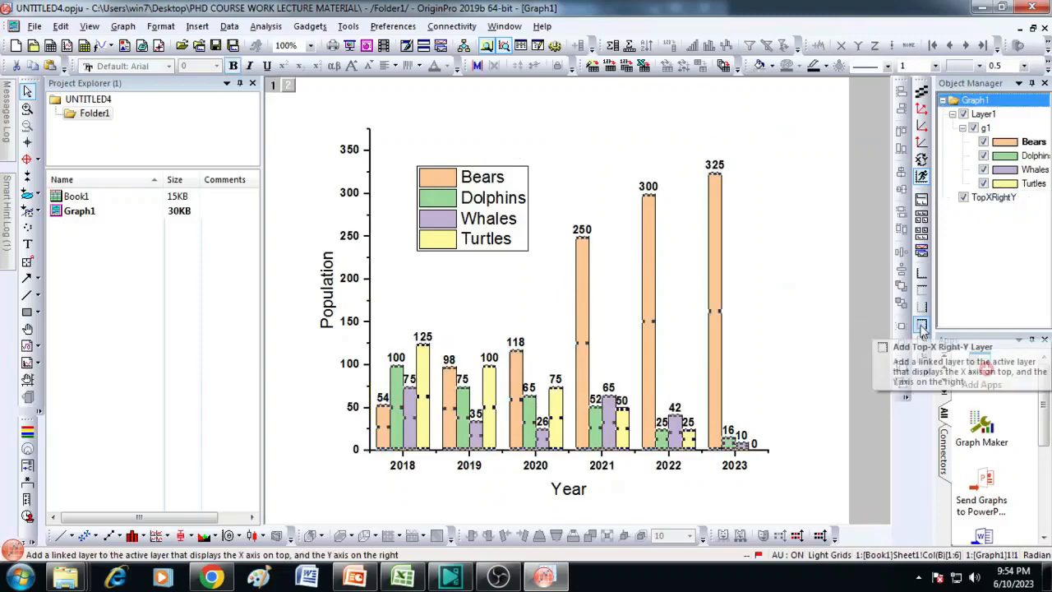
{"action": "left_click", "coordinate": [921, 327]}
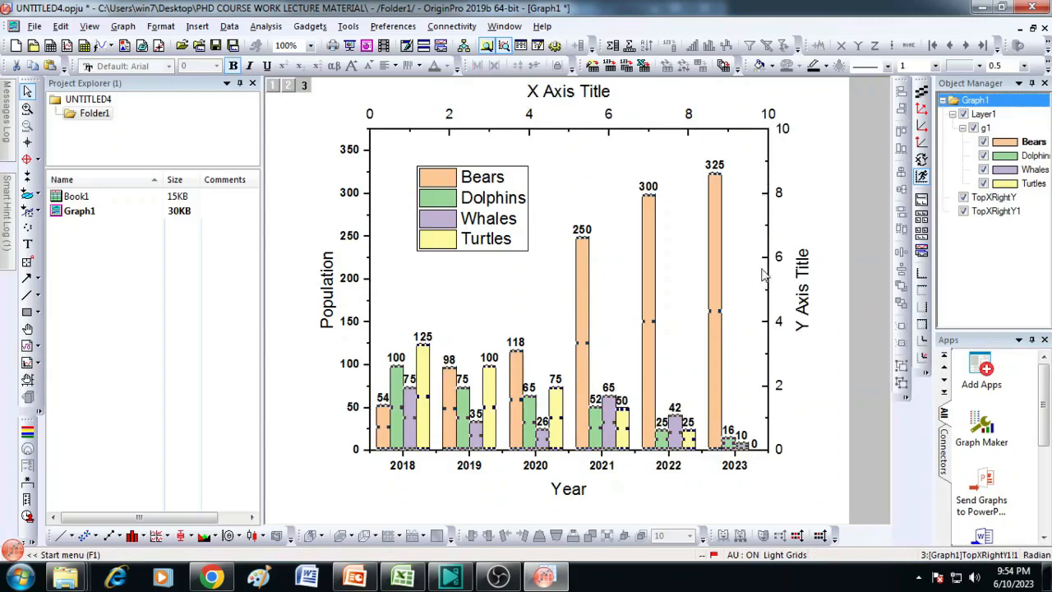
Delete the added layer's X and Y axis titles and the tick labels along its top axis
{"action": "left_click", "coordinate": [579, 96]}
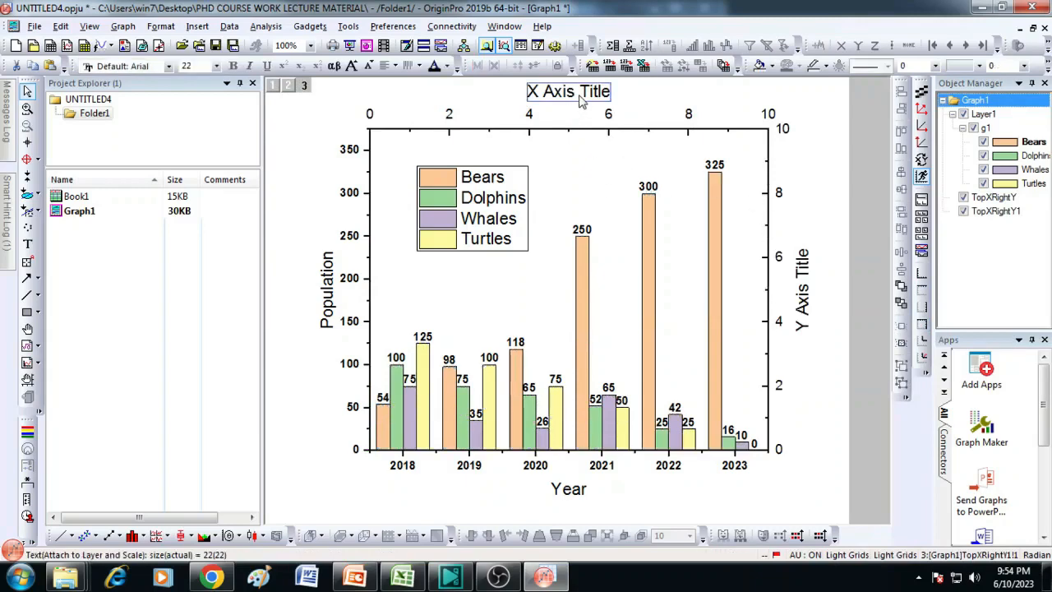
{"action": "key", "text": "Delete"}
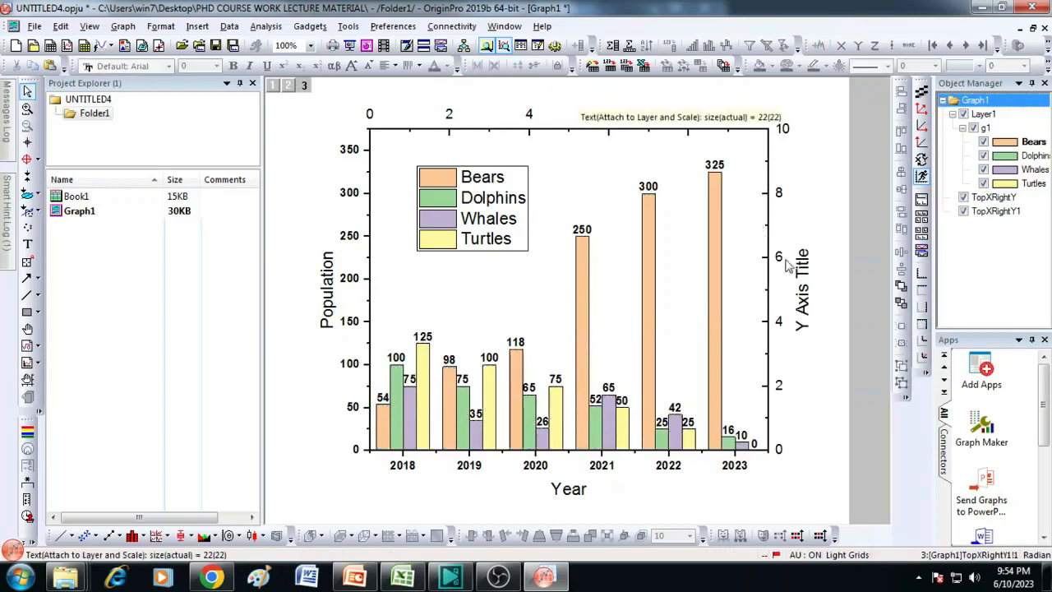
{"action": "left_click", "coordinate": [811, 279]}
{"action": "key", "text": "Delete"}
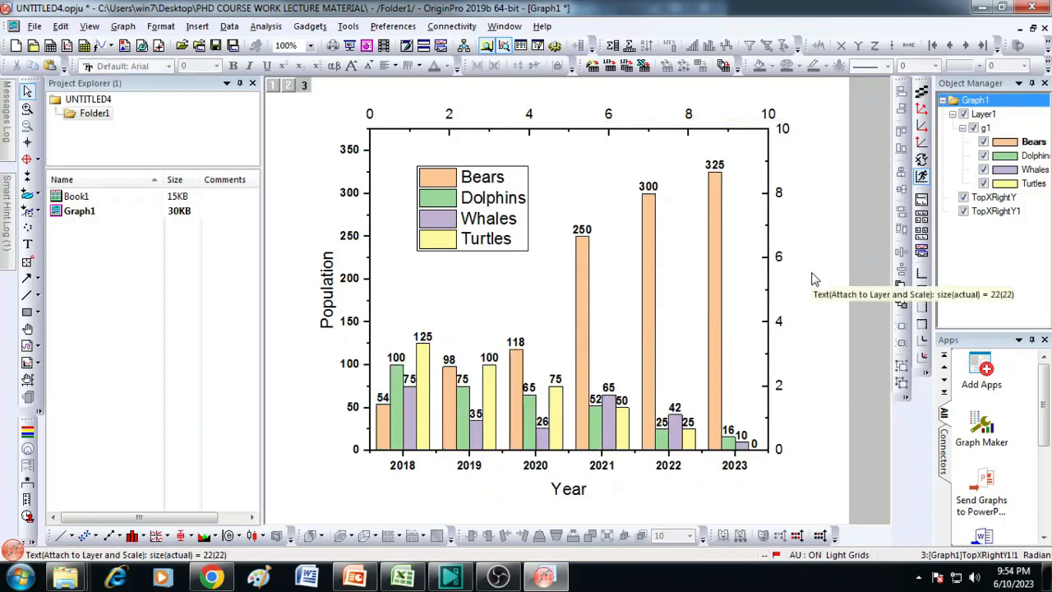
{"action": "left_click", "coordinate": [610, 119]}
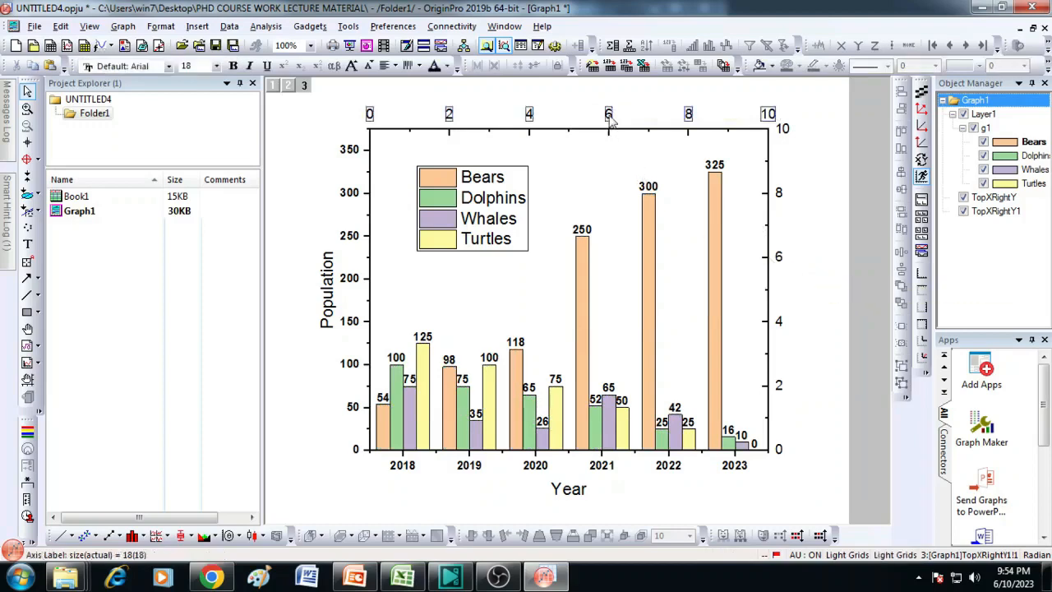
{"action": "key", "text": "Delete"}
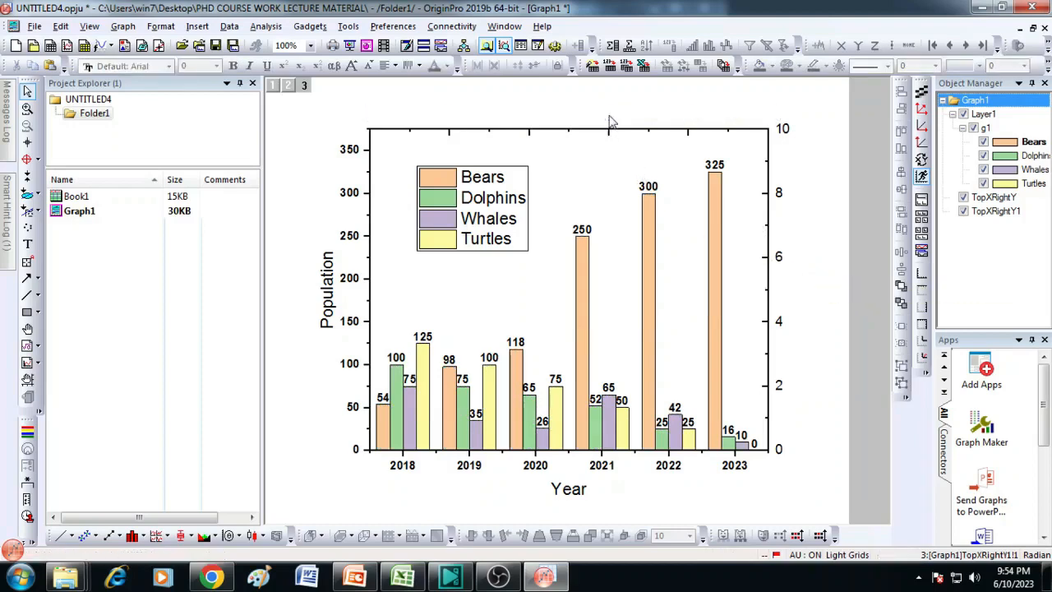
Delete the tick labels along the right axis and set the top axis's major and minor tick styles to None
{"action": "left_click", "coordinate": [782, 132]}
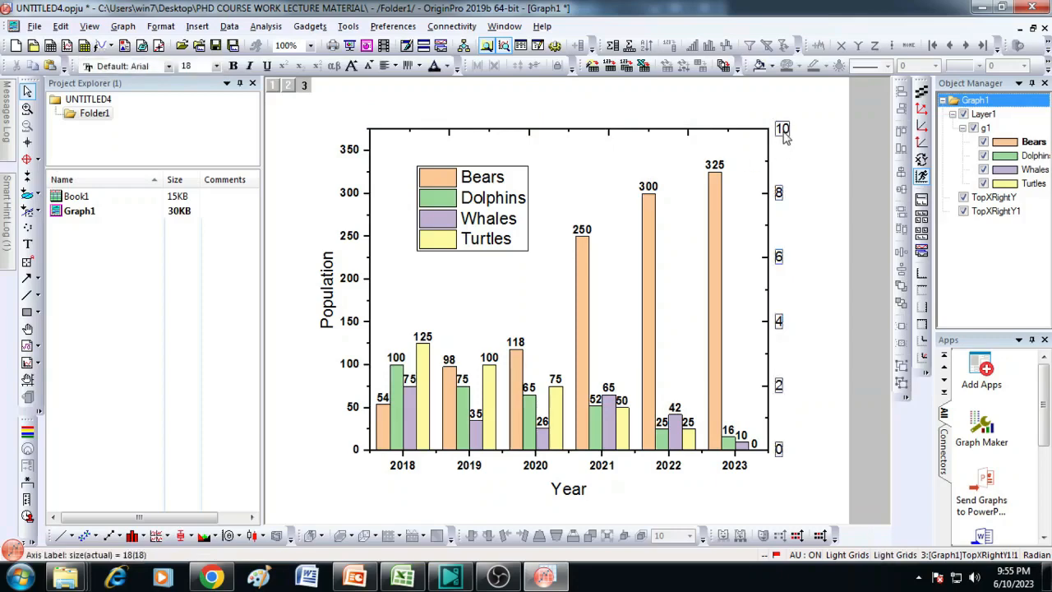
{"action": "key", "text": "Delete"}
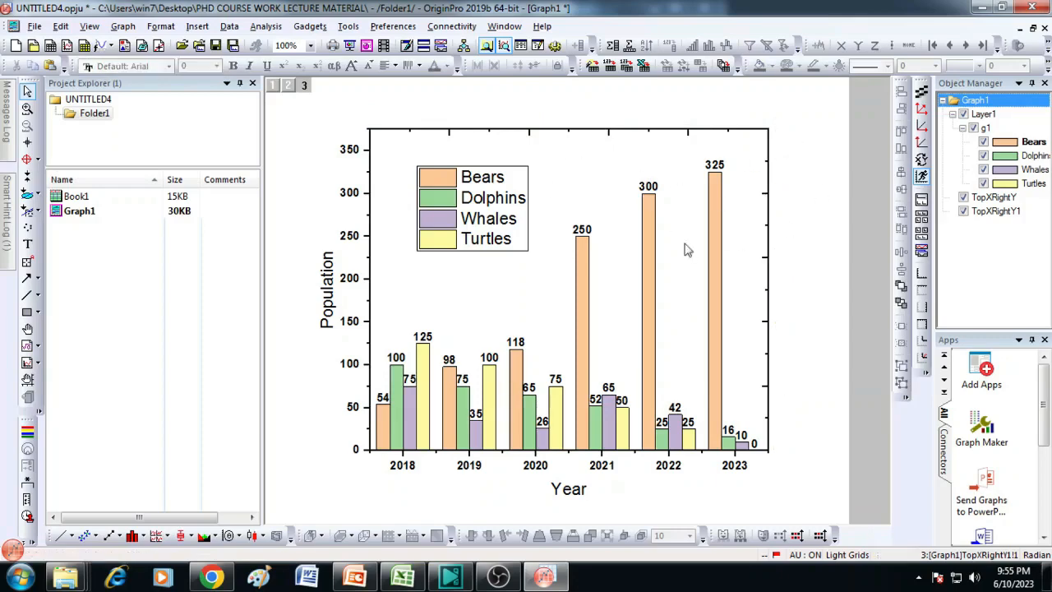
{"action": "left_click", "coordinate": [609, 136]}
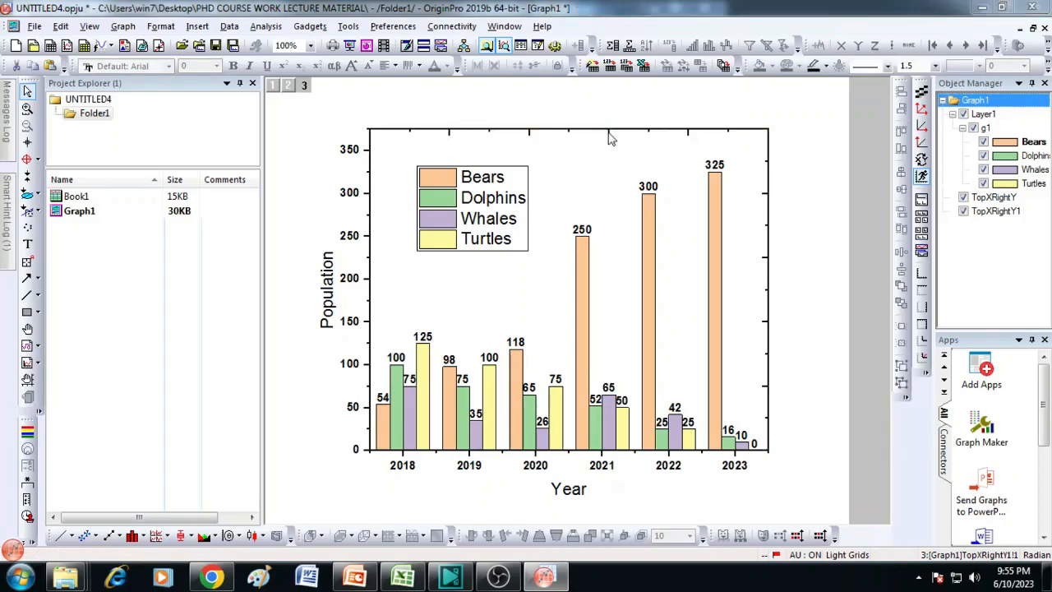
{"action": "double_click", "coordinate": [610, 136]}
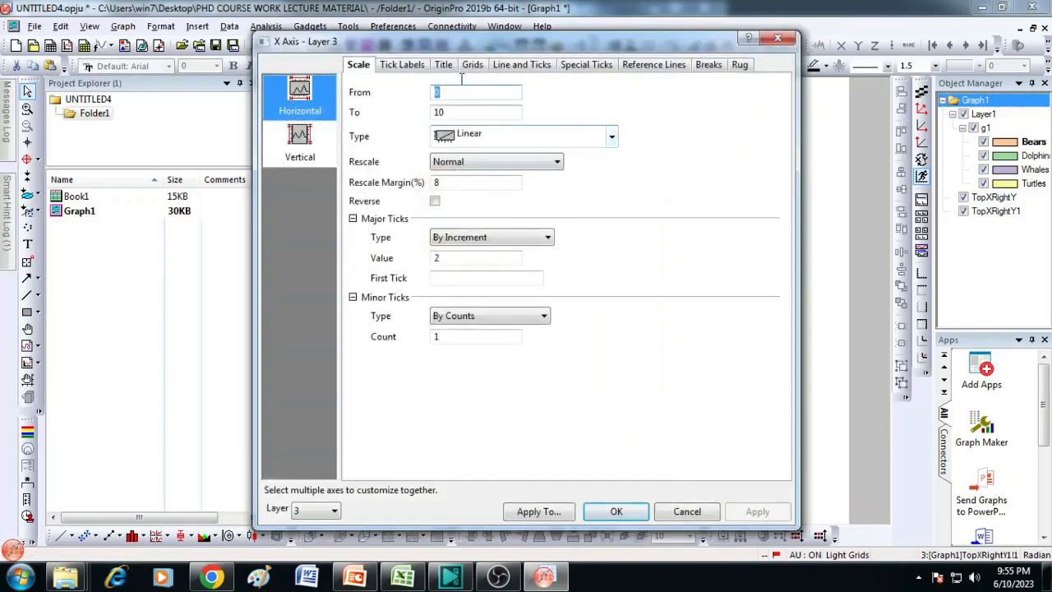
{"action": "left_click", "coordinate": [533, 69]}
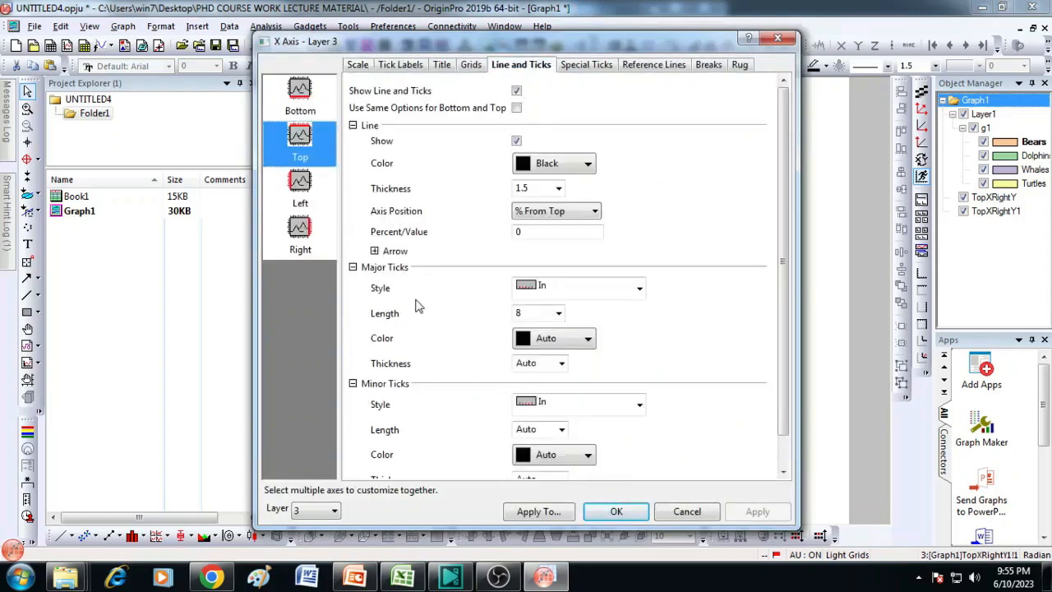
{"action": "left_click", "coordinate": [630, 293]}
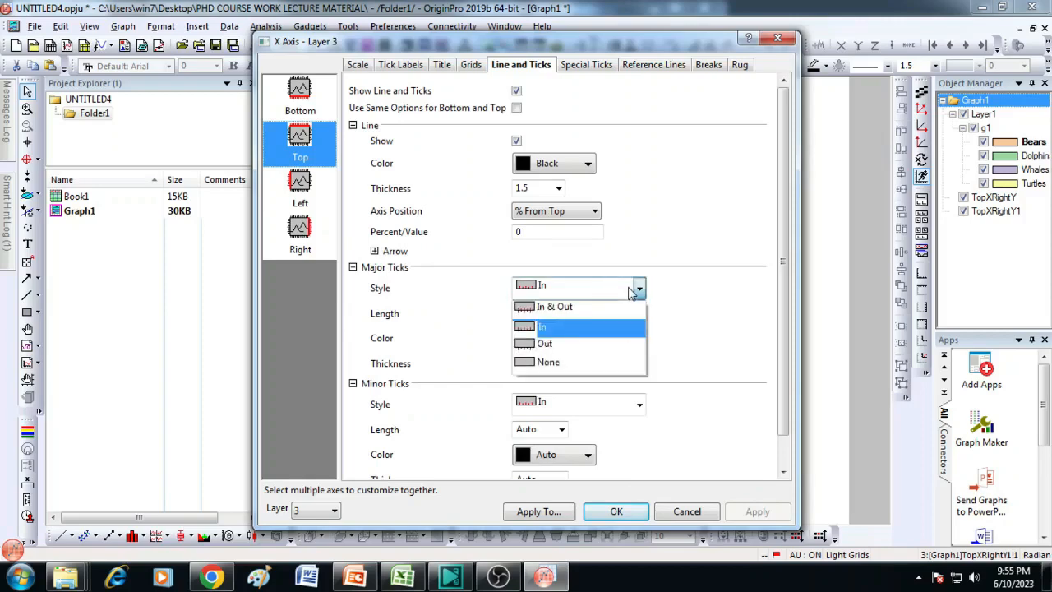
{"action": "left_click", "coordinate": [563, 361]}
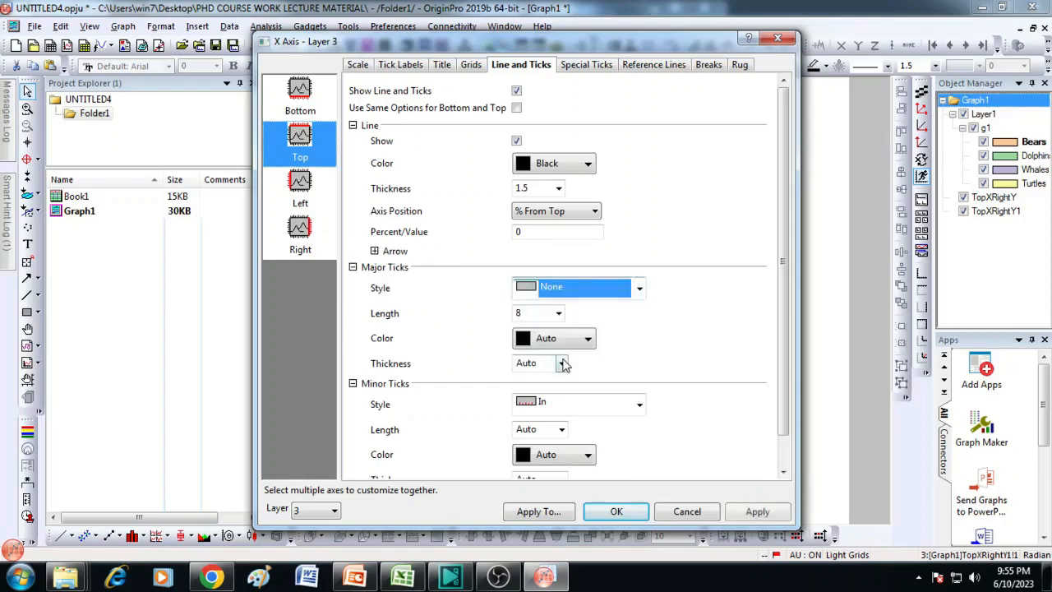
{"action": "left_click", "coordinate": [639, 406]}
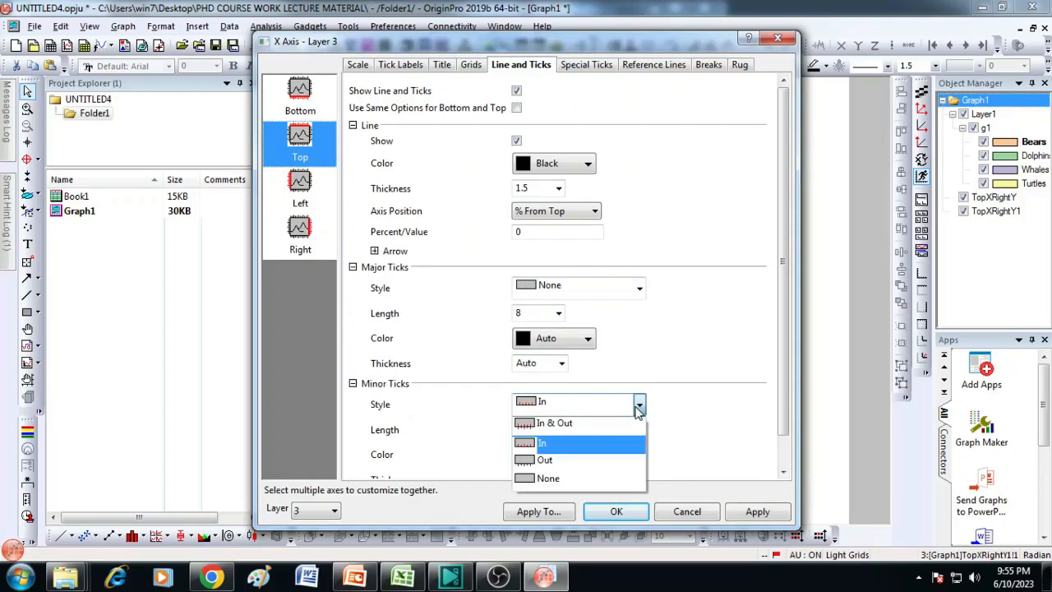
{"action": "left_click", "coordinate": [572, 481]}
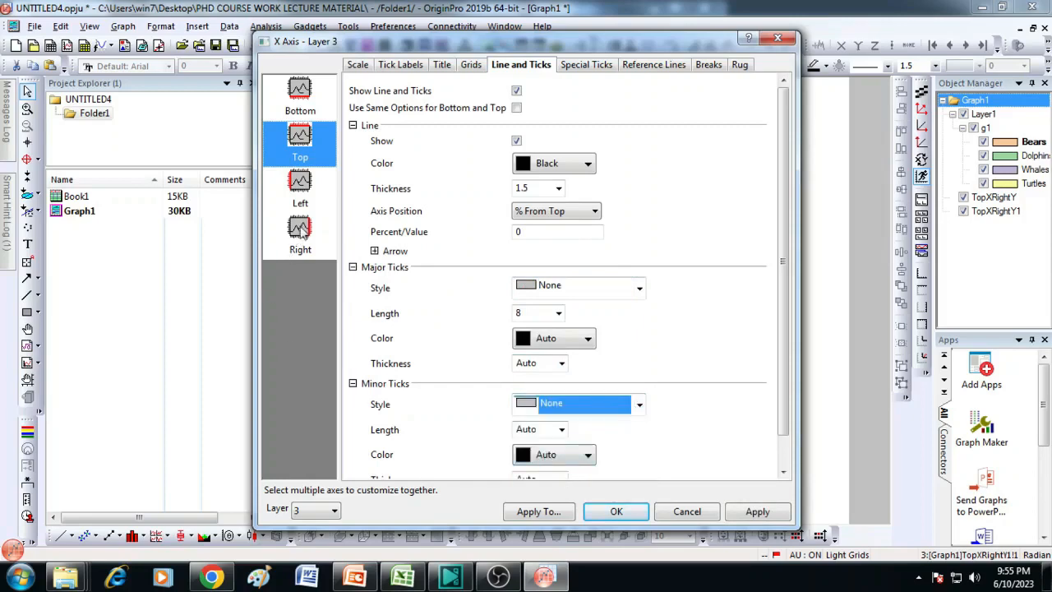
Set the right axis's major and minor tick styles to None and apply the axis settings
{"action": "left_click", "coordinate": [301, 232]}
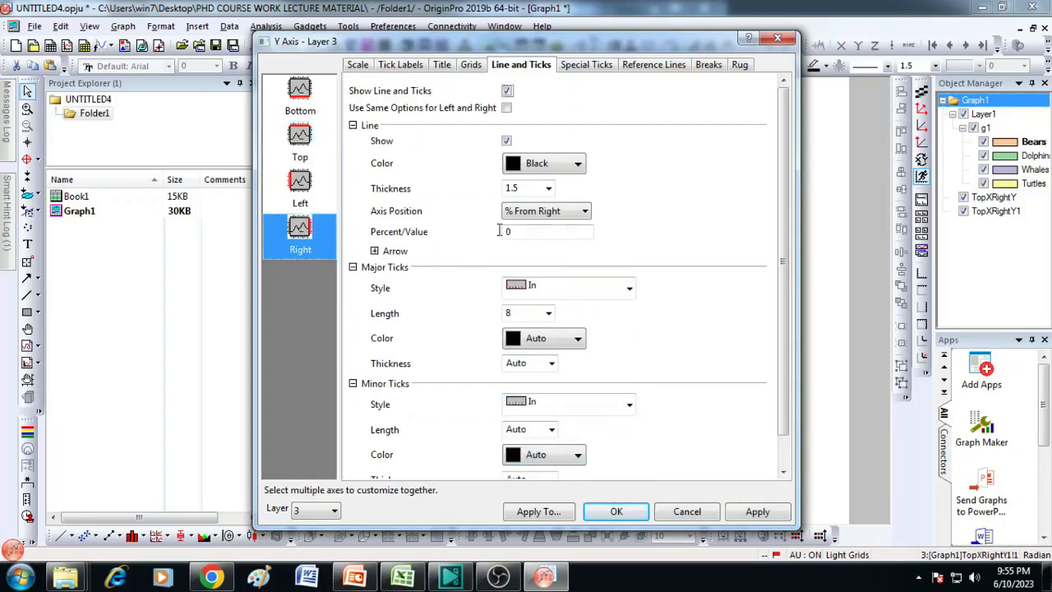
{"action": "left_click", "coordinate": [555, 296]}
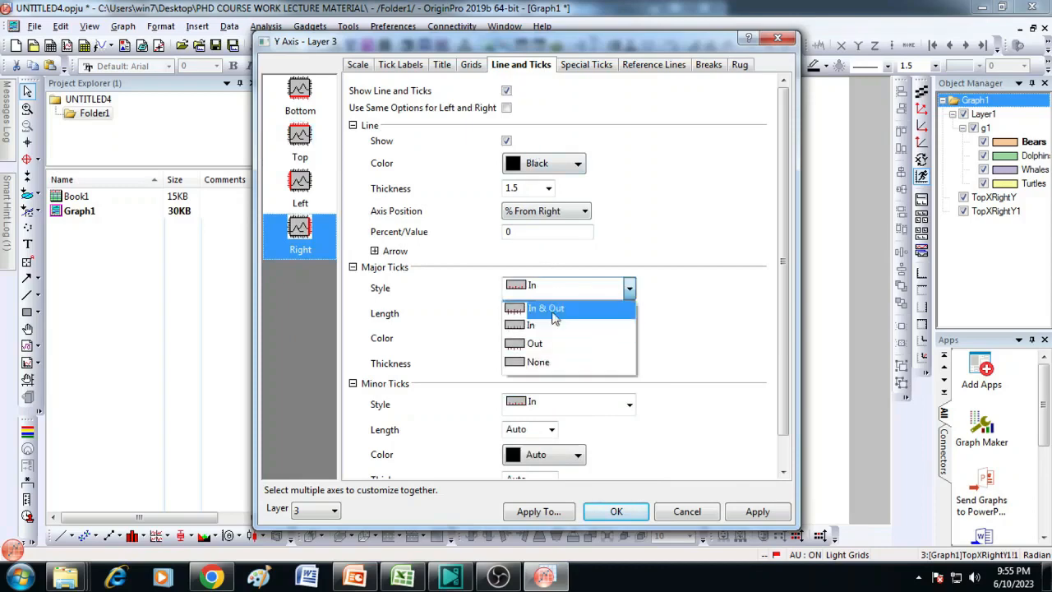
{"action": "left_click", "coordinate": [547, 357]}
{"action": "left_click", "coordinate": [617, 406]}
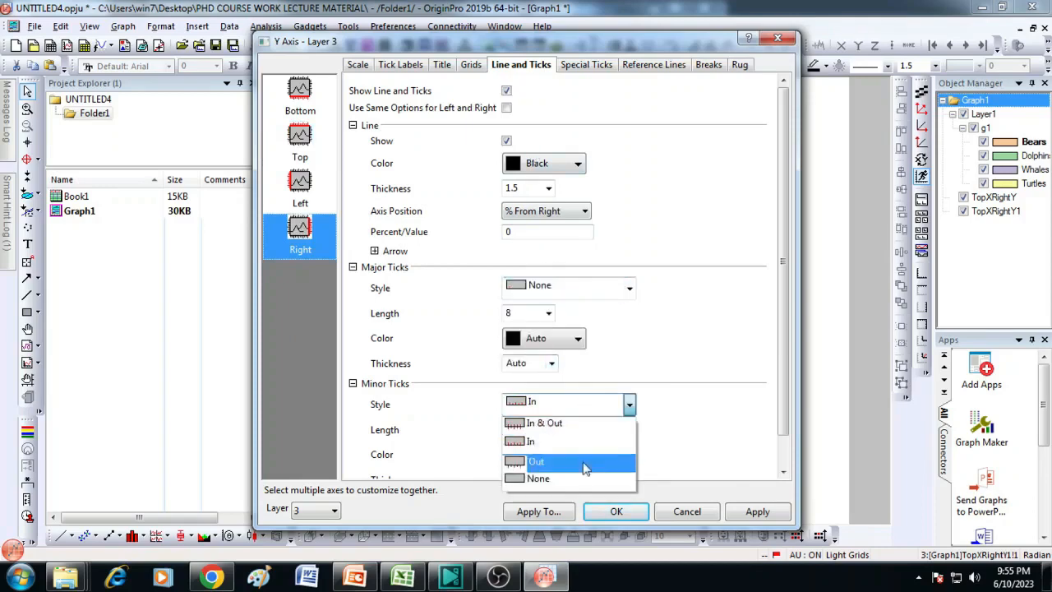
{"action": "left_click", "coordinate": [544, 482]}
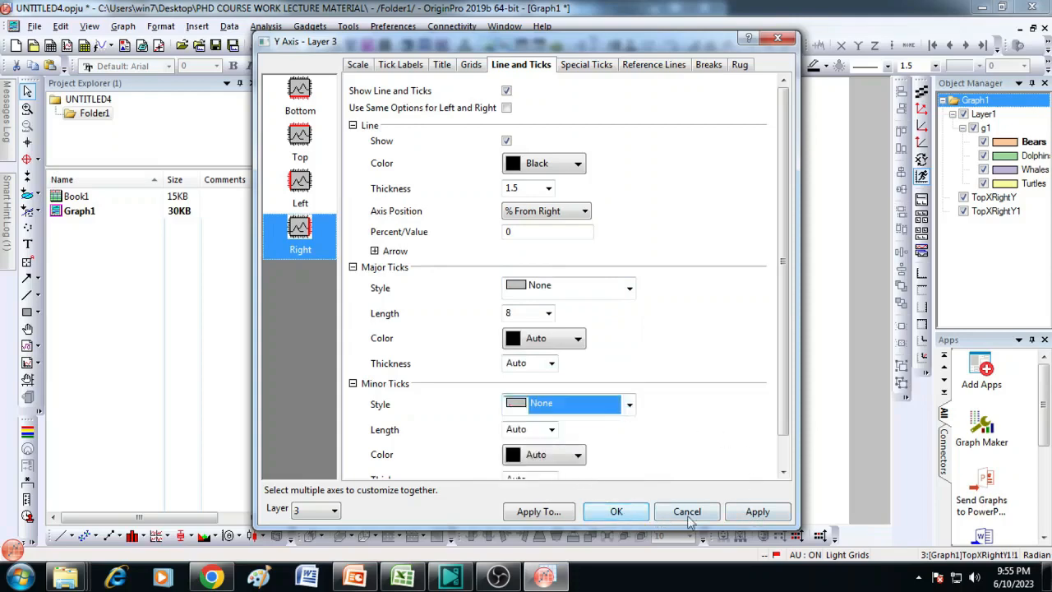
{"action": "left_click", "coordinate": [640, 522]}
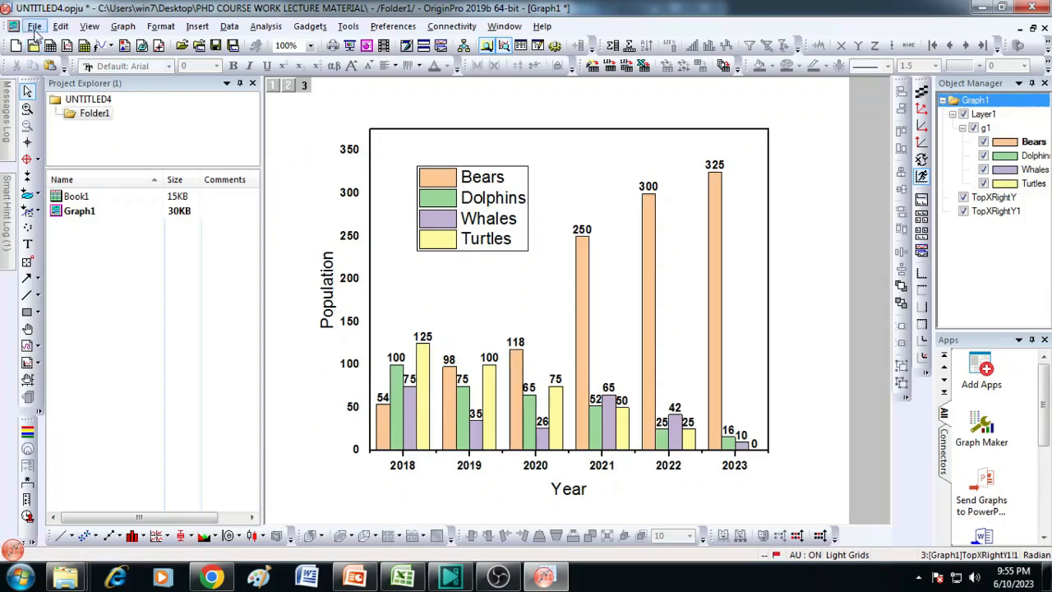
Export the active graph page as a PNG image named Barchart1 to the Desktop folder
{"action": "left_click", "coordinate": [34, 26]}
{"action": "mouse_move", "coordinate": [79, 323]}
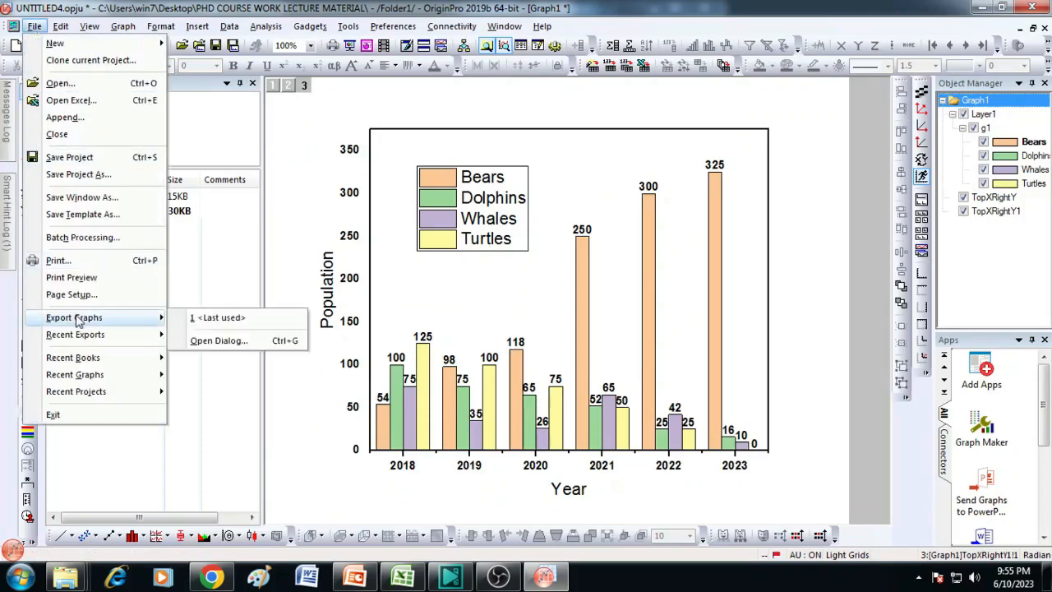
{"action": "left_click", "coordinate": [220, 340]}
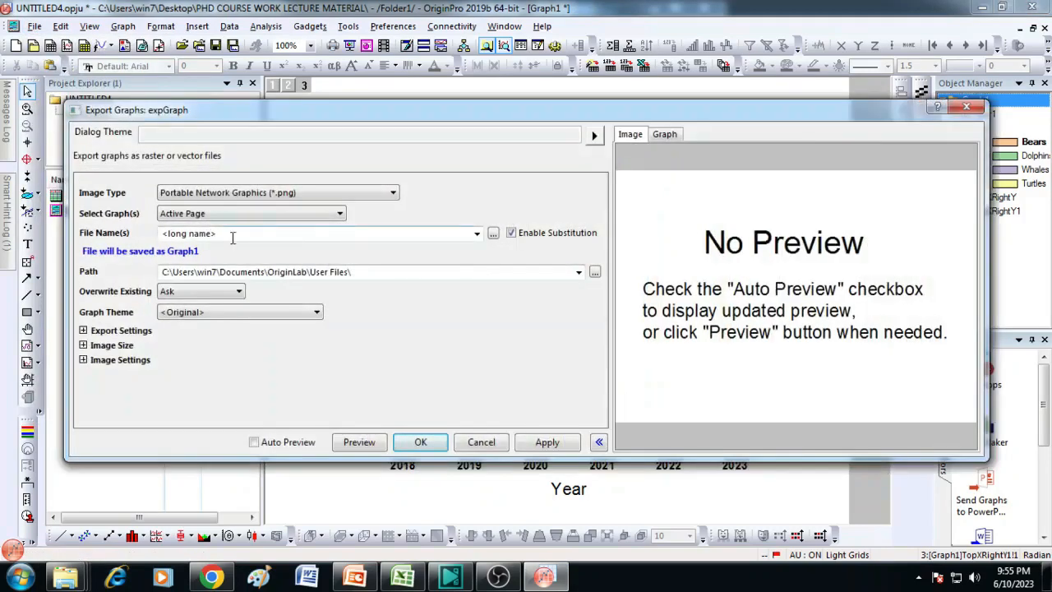
{"action": "left_click", "coordinate": [595, 274]}
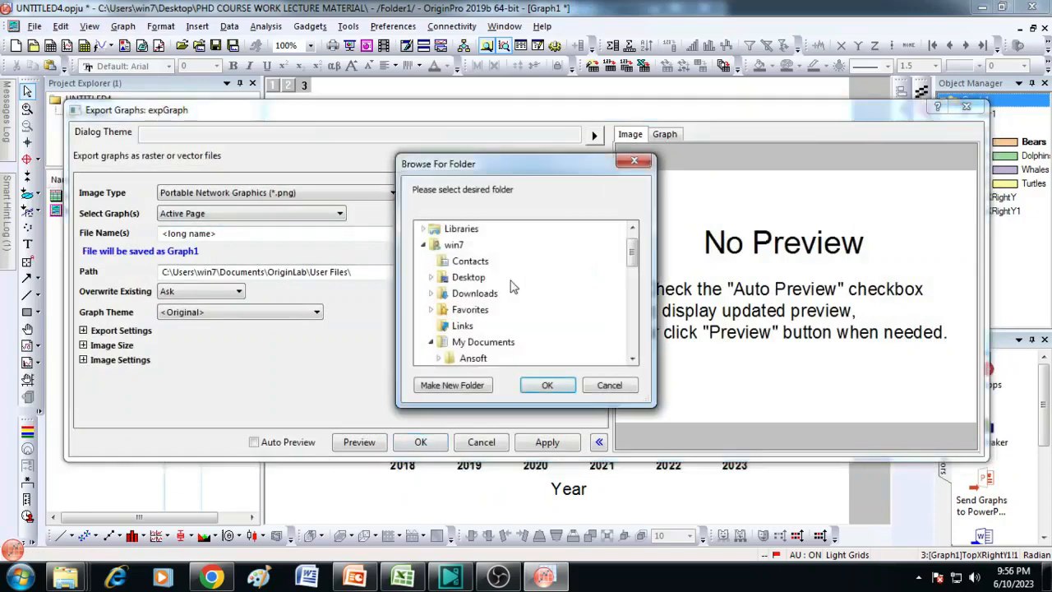
{"action": "left_click", "coordinate": [468, 278]}
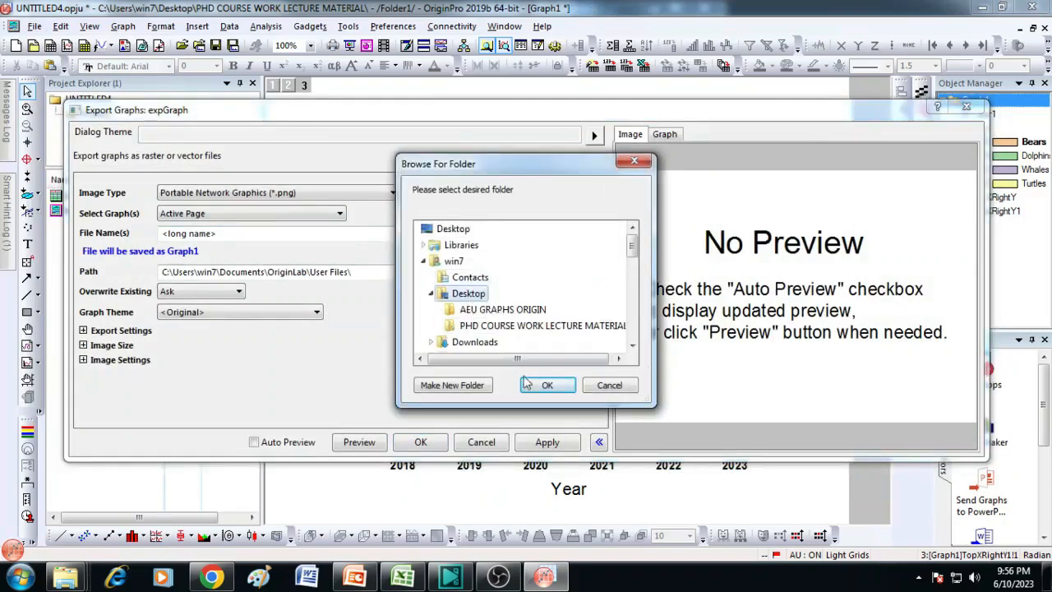
{"action": "left_click", "coordinate": [546, 385]}
{"action": "left_click", "coordinate": [257, 235]}
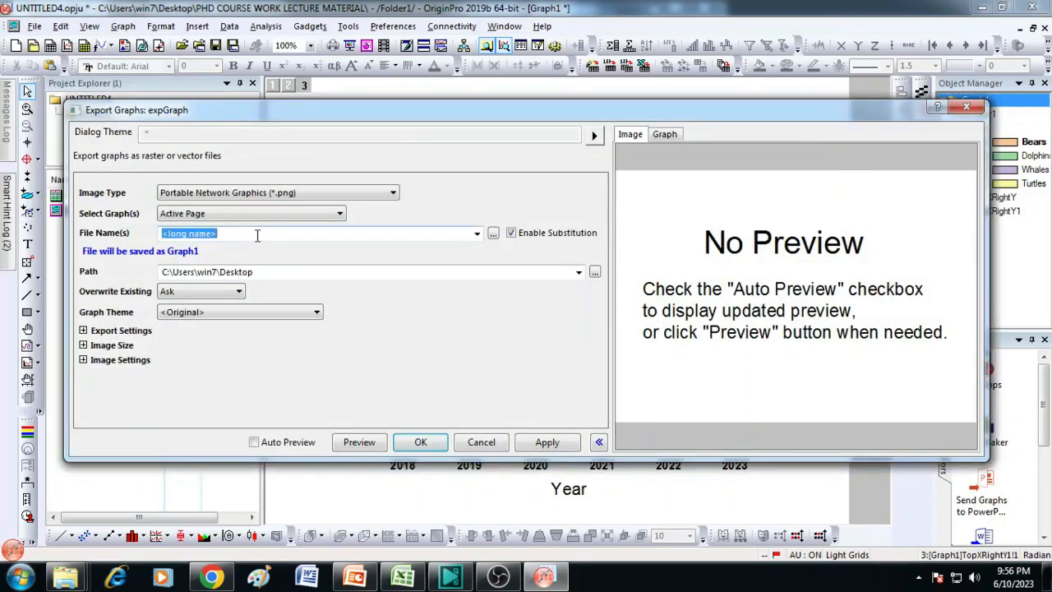
{"action": "type", "text": "Barchart1"}
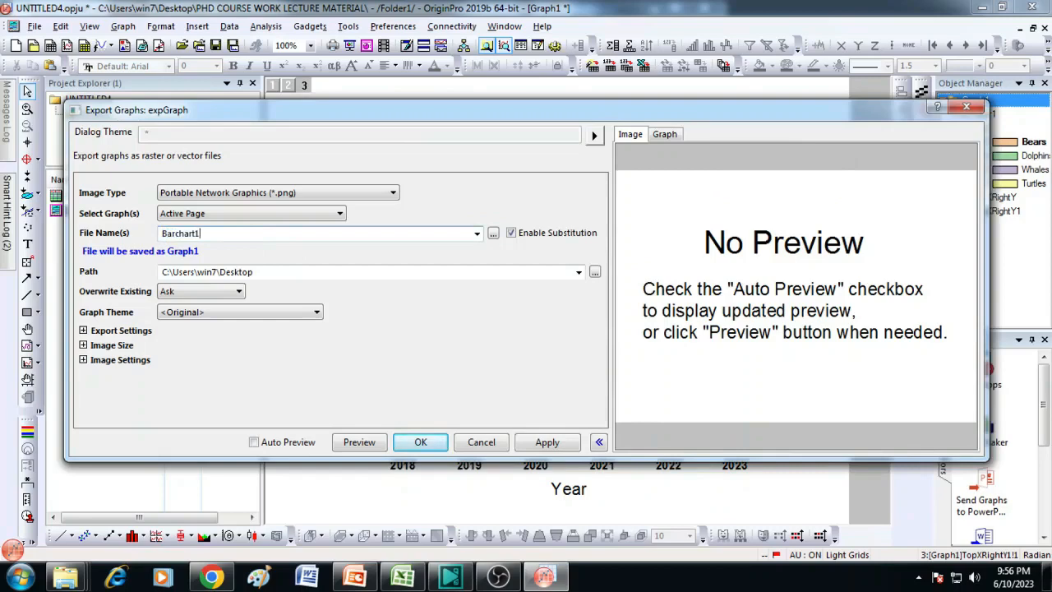
{"action": "left_click", "coordinate": [422, 444]}
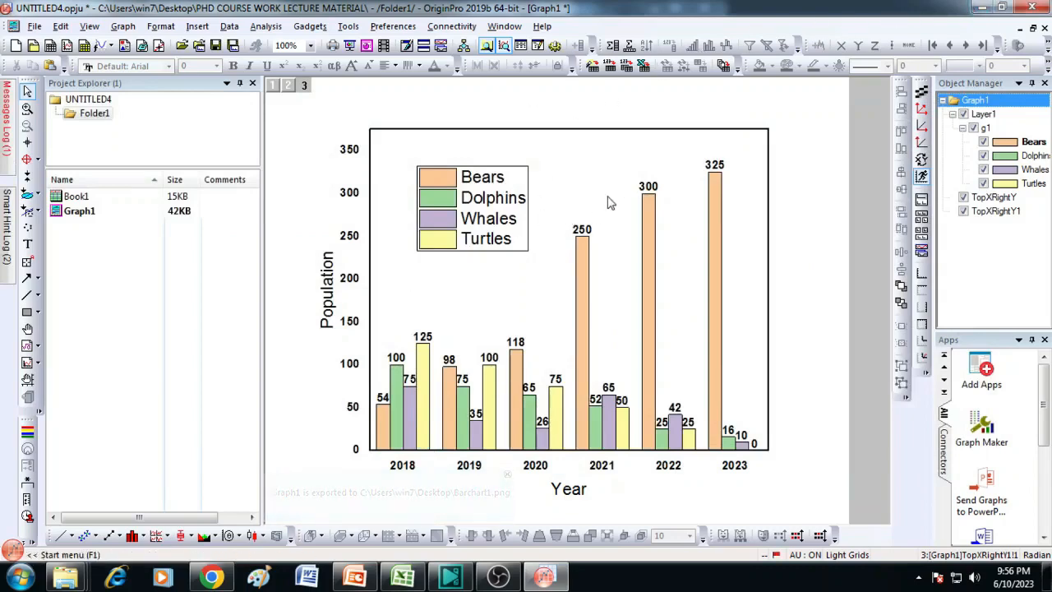
Minimize the open windows and open the exported Barchart1 image from the desktop in Windows Photo Viewer
{"action": "left_click", "coordinate": [989, 7]}
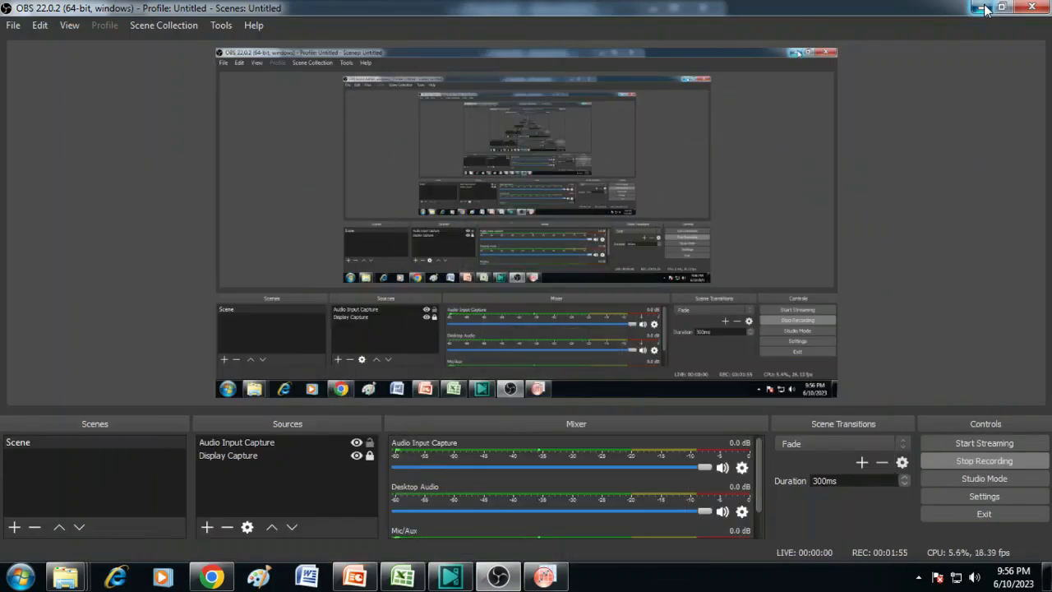
{"action": "left_click", "coordinate": [982, 6]}
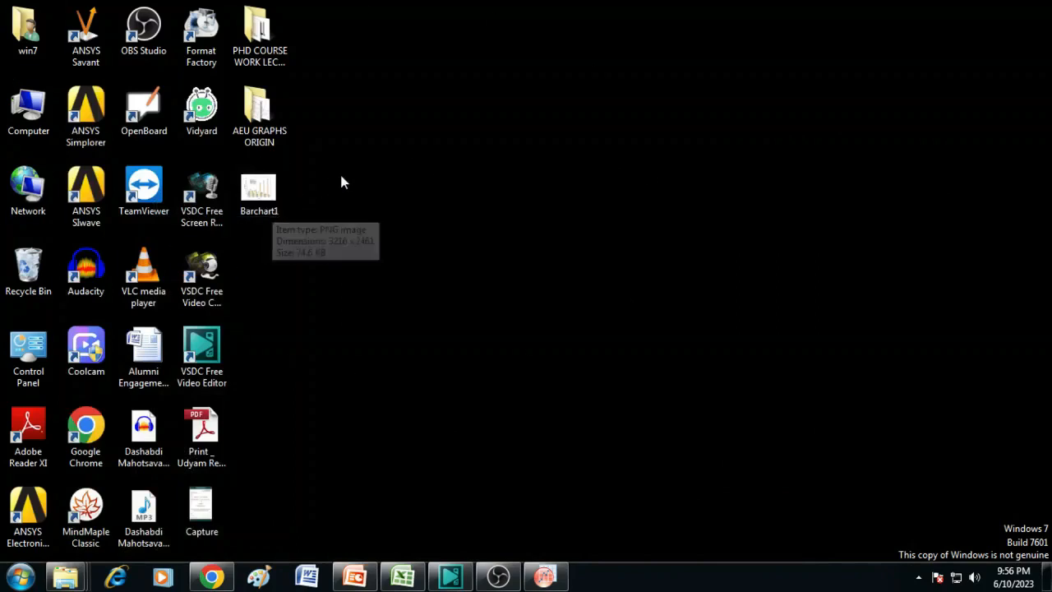
{"action": "double_click", "coordinate": [275, 195]}
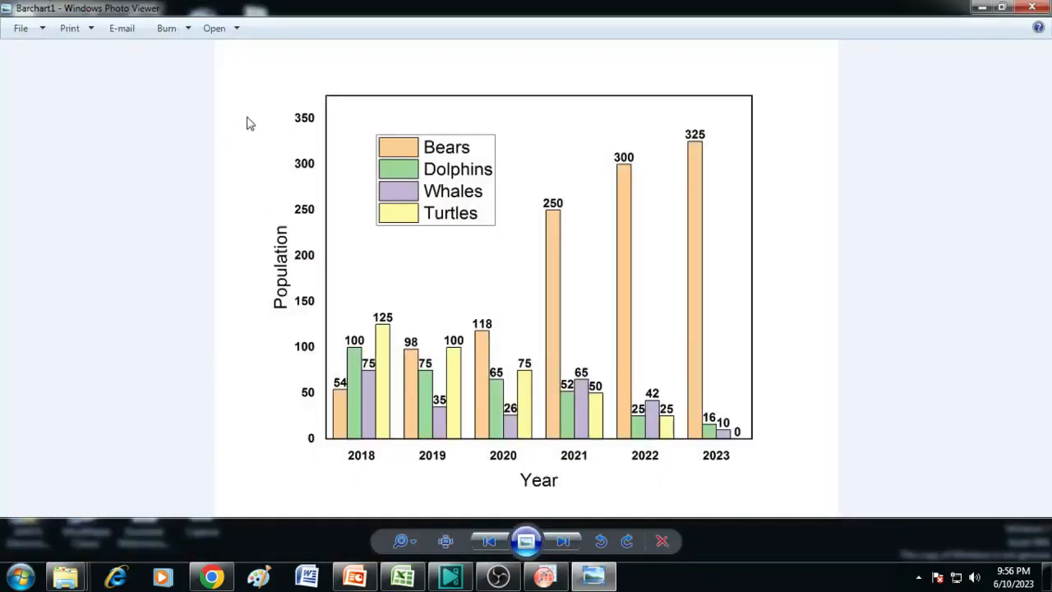